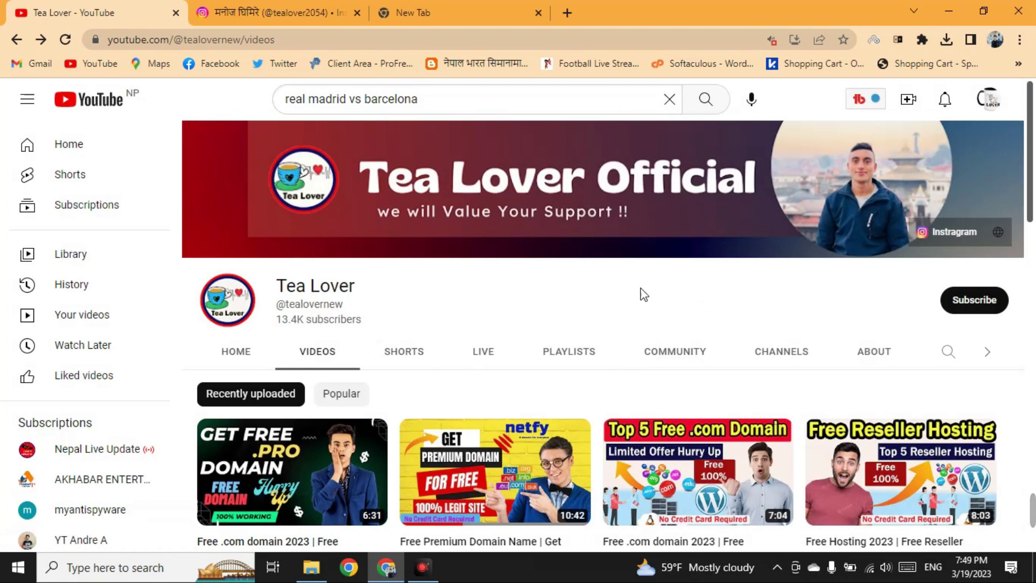
# - Subscribe to the Tea Lover channel with notifications set to All uploads
pyautogui.scroll(-3, 636, 312)
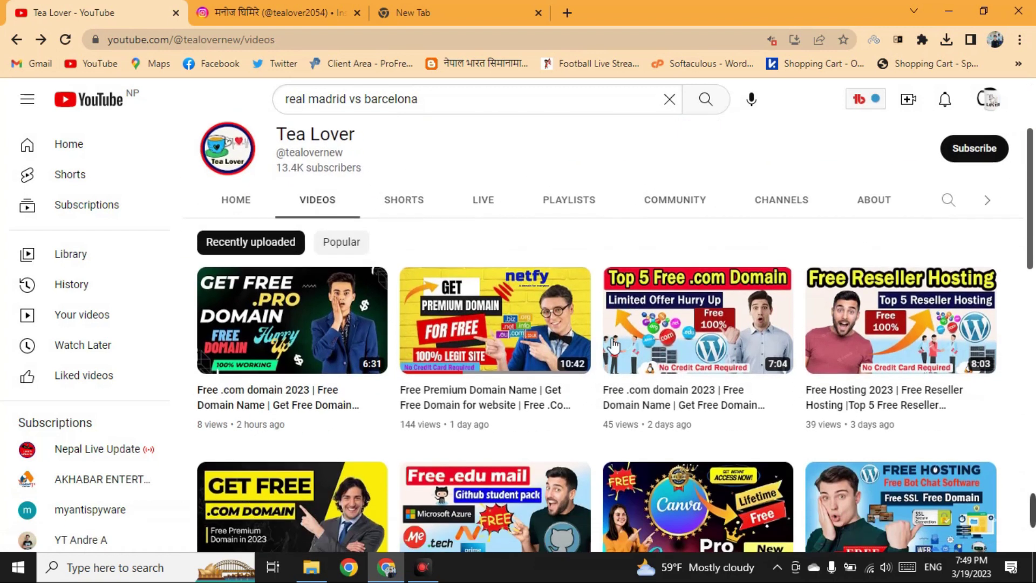
pyautogui.scroll(-3, 567, 388)
pyautogui.scroll(6, 997, 174)
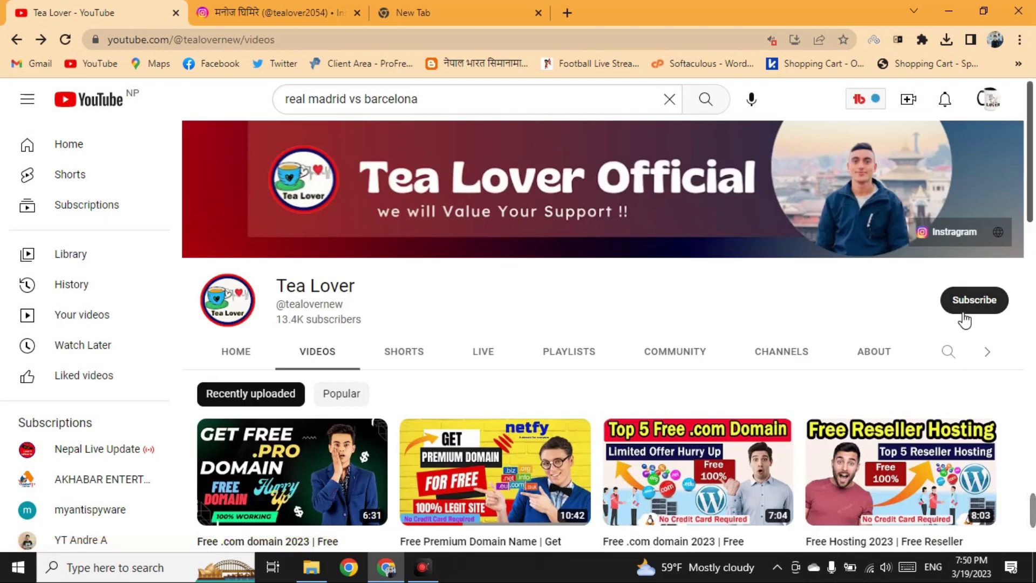
pyautogui.click(974, 300)
pyautogui.click(958, 300)
pyautogui.click(974, 339)
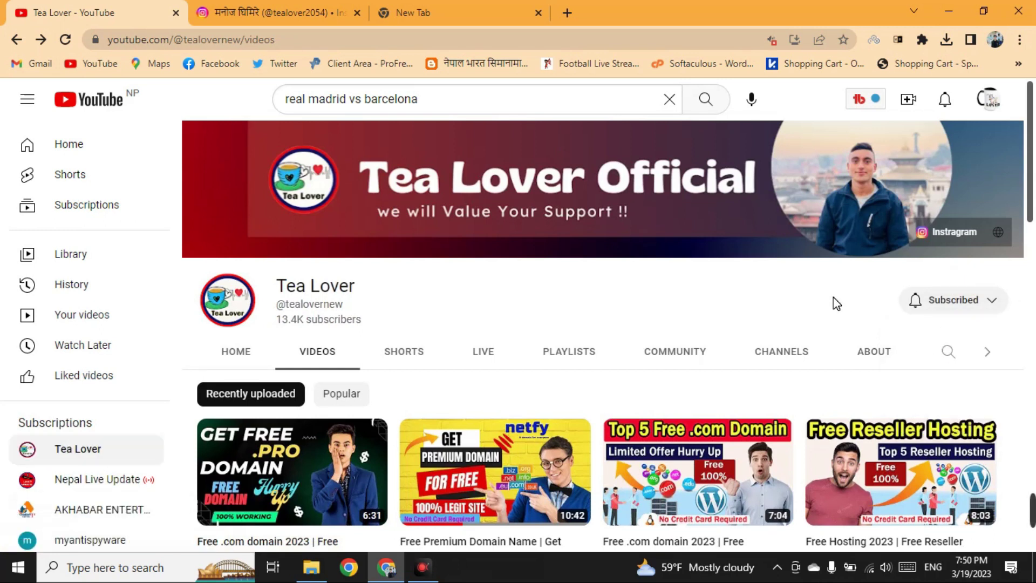
# - Browse the channel's videos, then view the Instagram profile and select its username
pyautogui.scroll(-3, 839, 305)
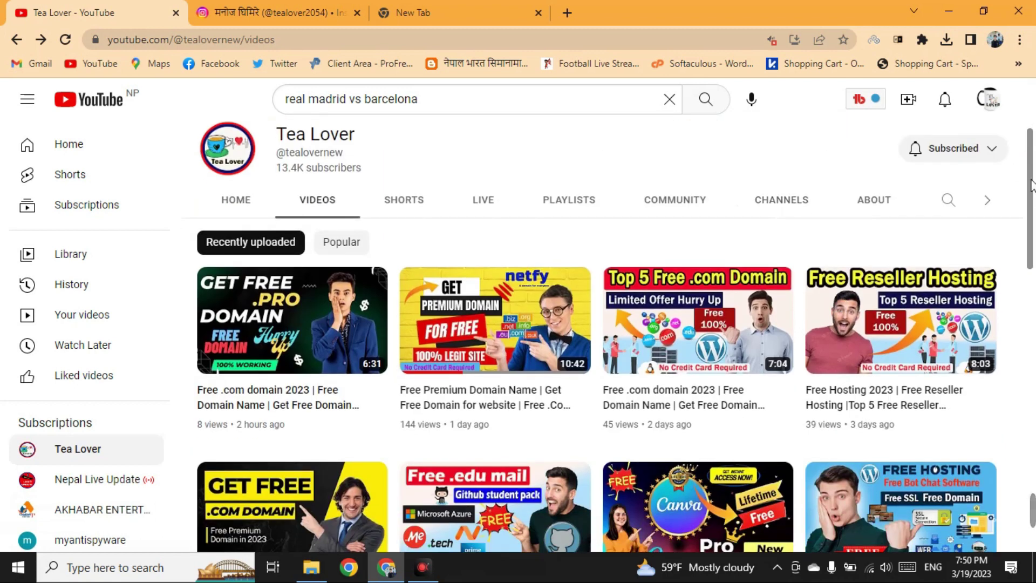
pyautogui.moveTo(1035, 197); pyautogui.dragTo(1035, 243)
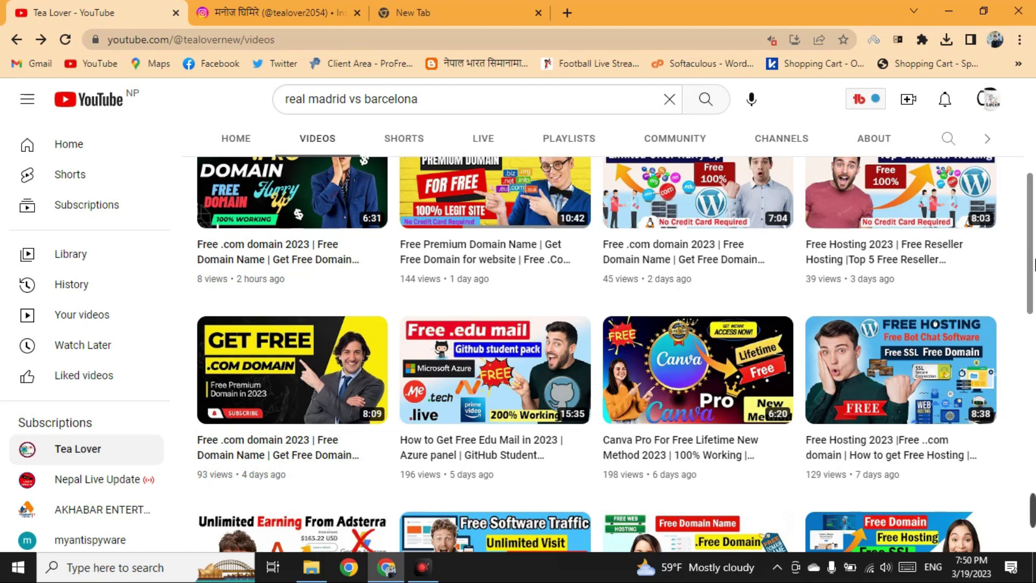
pyautogui.moveTo(1035, 285); pyautogui.dragTo(1035, 402)
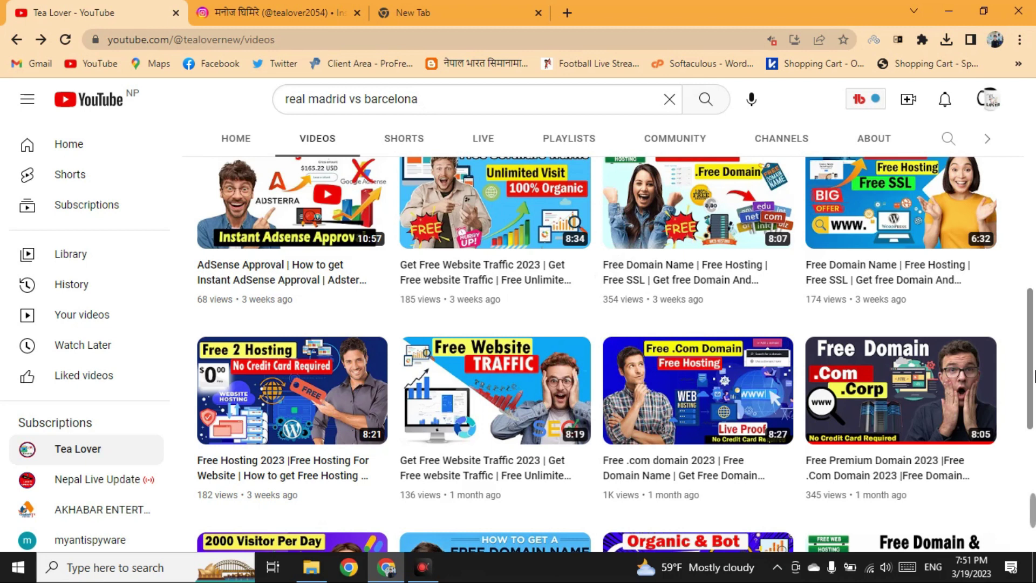
pyautogui.scroll(10, 772, 344)
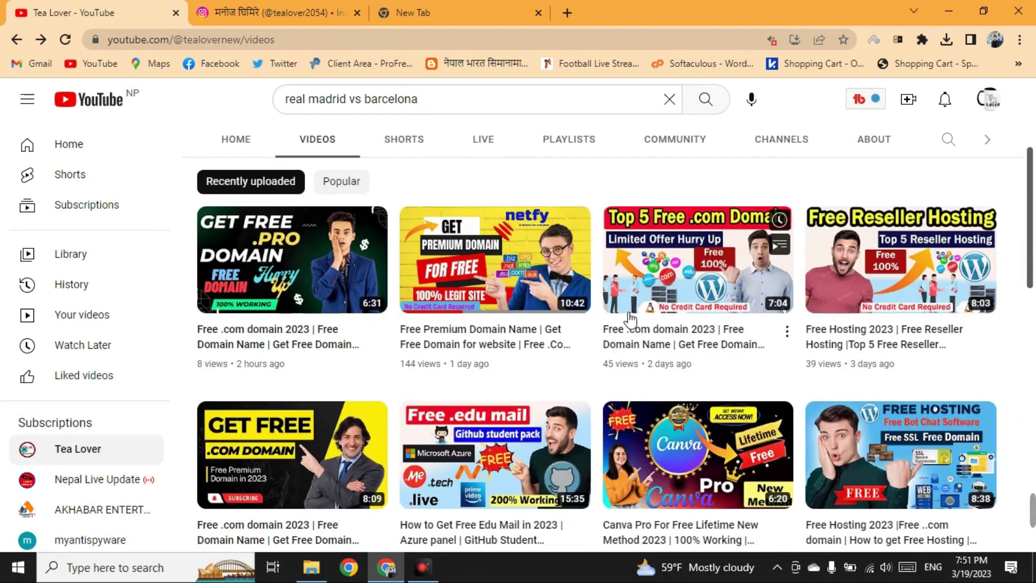
pyautogui.click(278, 12)
pyautogui.moveTo(482, 120); pyautogui.dragTo(582, 119)
pyautogui.click(461, 123)
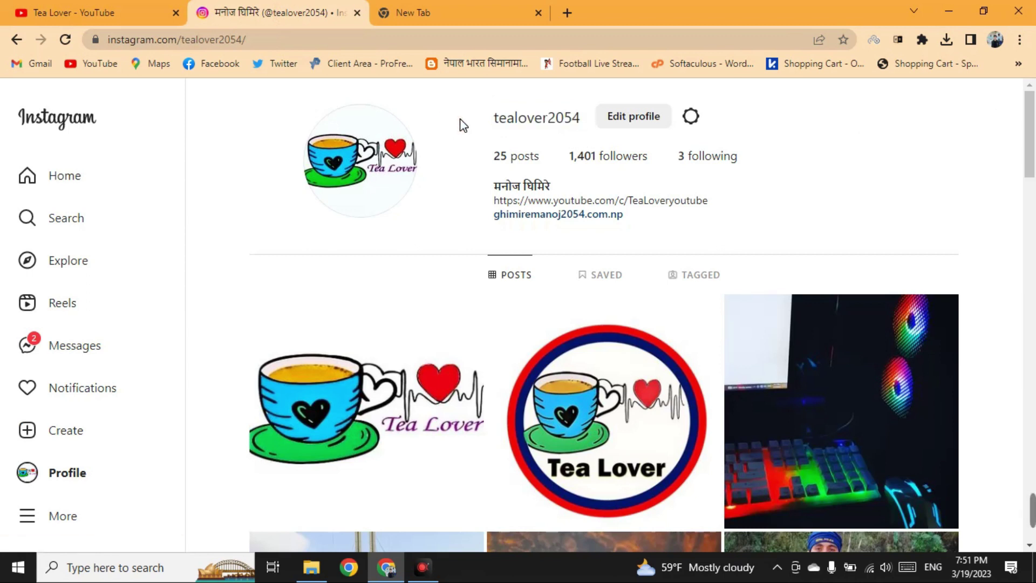
# - Switch back to the 'Tea Lover - YouTube' tab
pyautogui.click(154, 8)
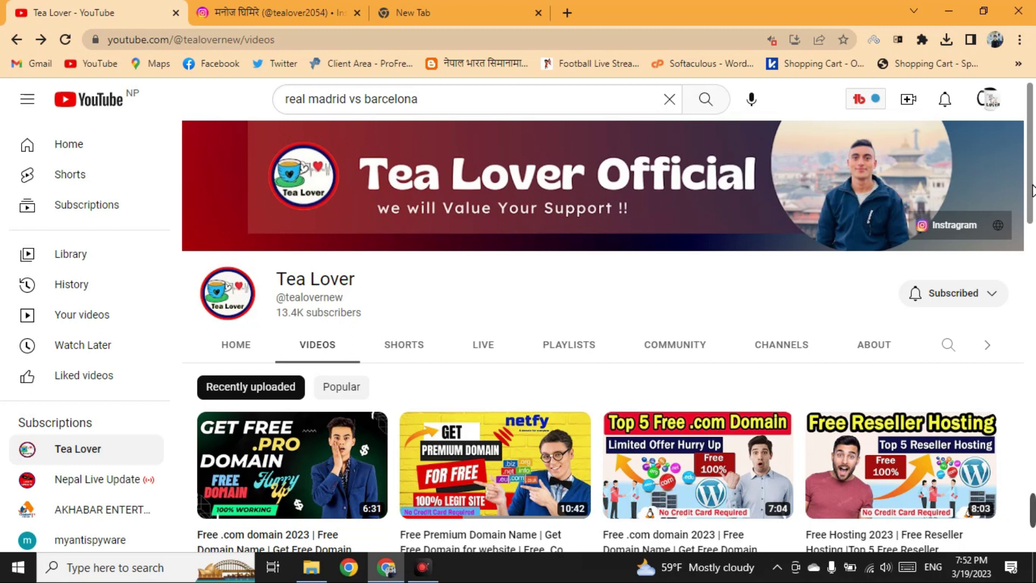
# - Open a new blank tab beside the YouTube and Instagram tabs
pyautogui.moveTo(1032, 191); pyautogui.dragTo(1034, 281)
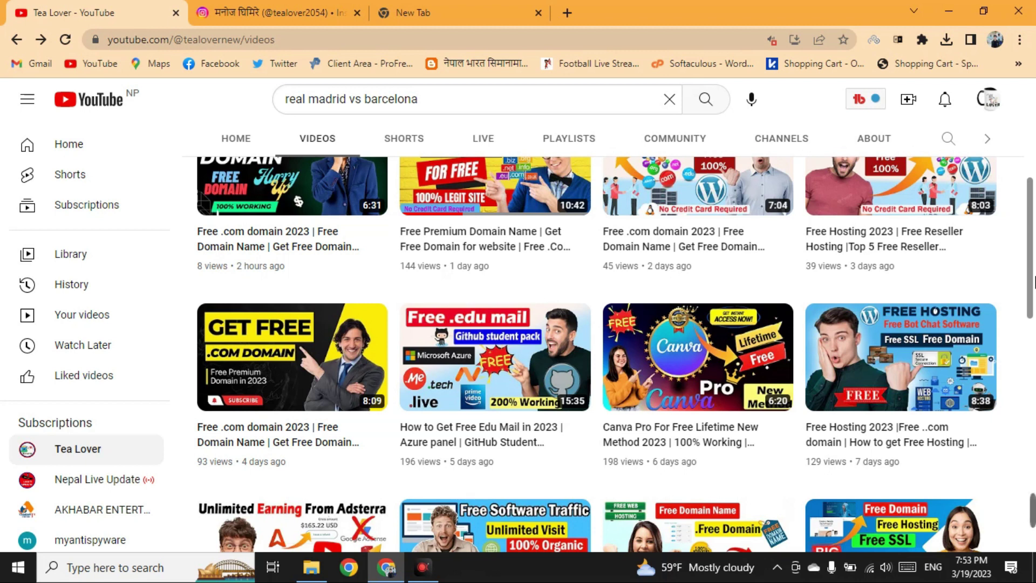
pyautogui.scroll(6, 744, 454)
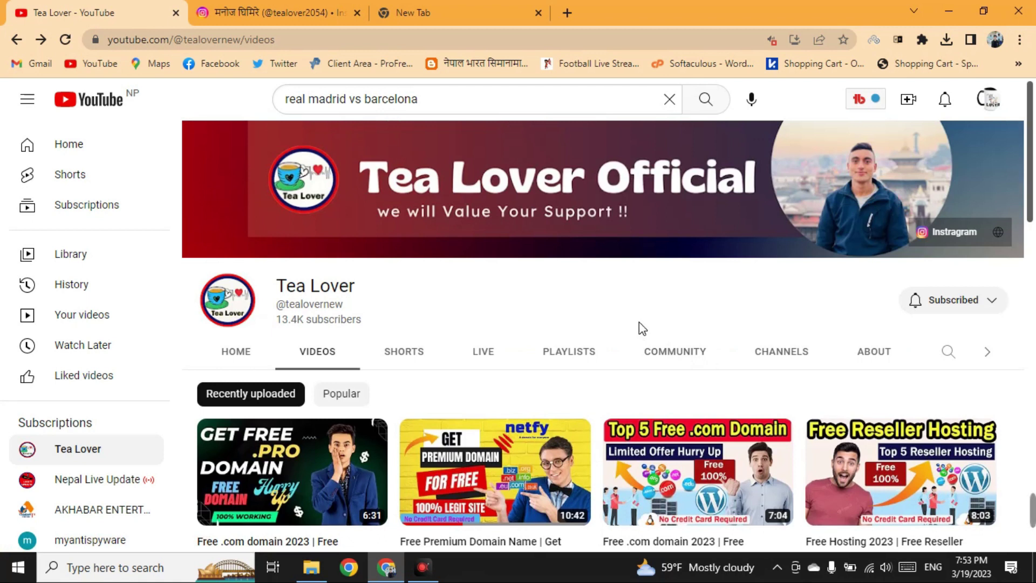
pyautogui.click(390, 12)
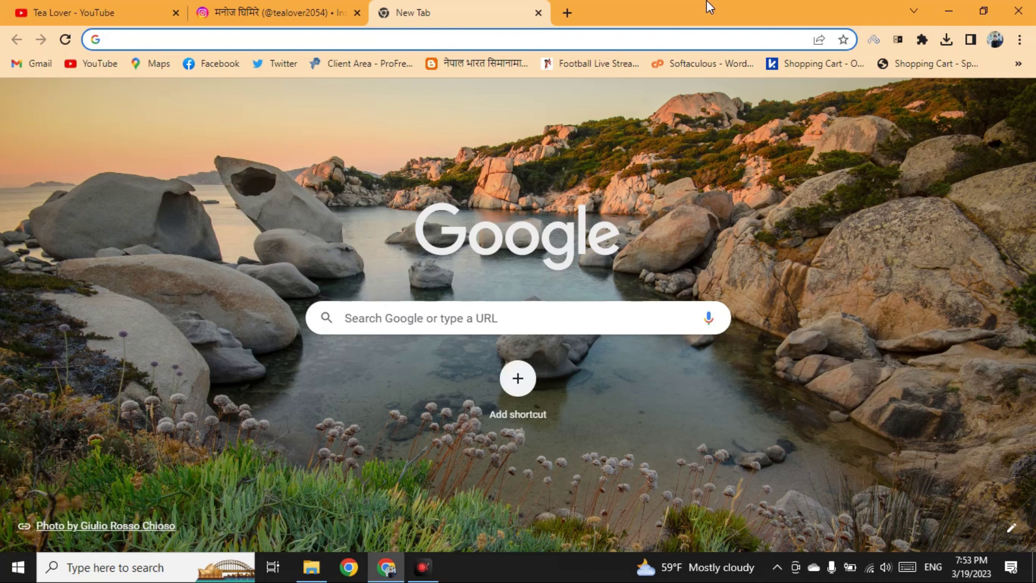
# - Search for 'gethits' and open the 'GettHIT — HQ Free Website Traffic Exchange Service' result
pyautogui.write('gethits traffic')
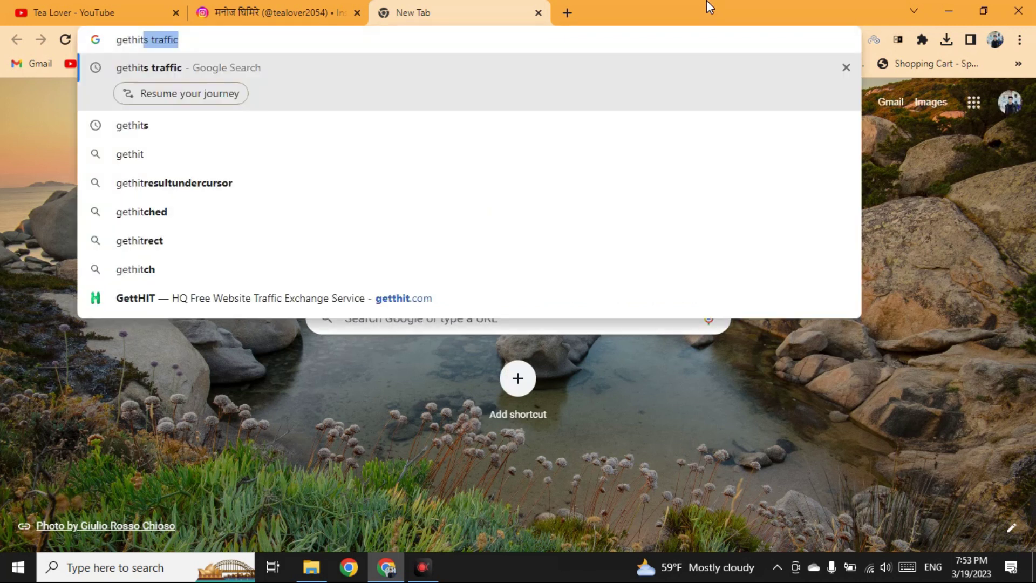
pyautogui.press('Return')
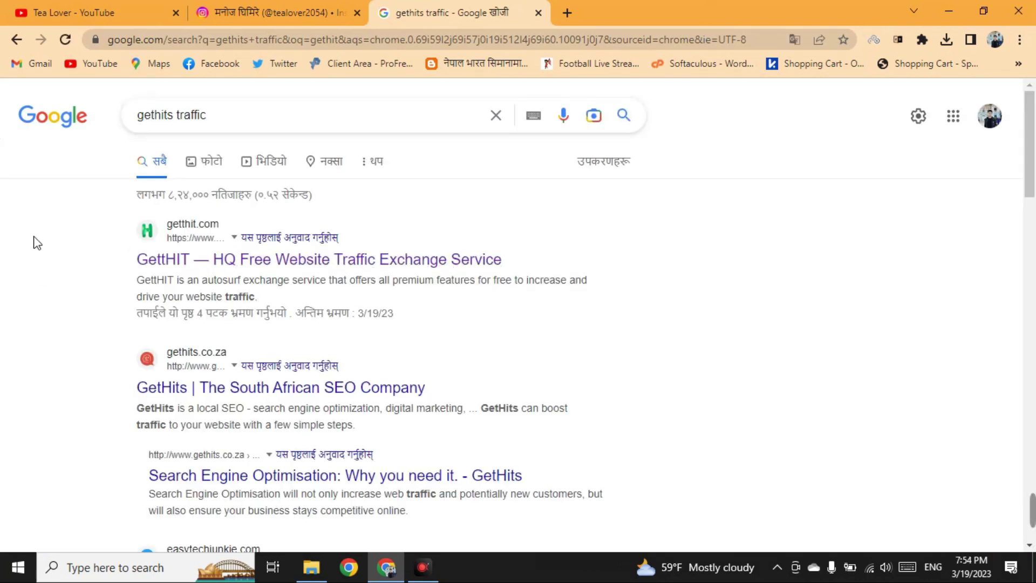
pyautogui.click(188, 270)
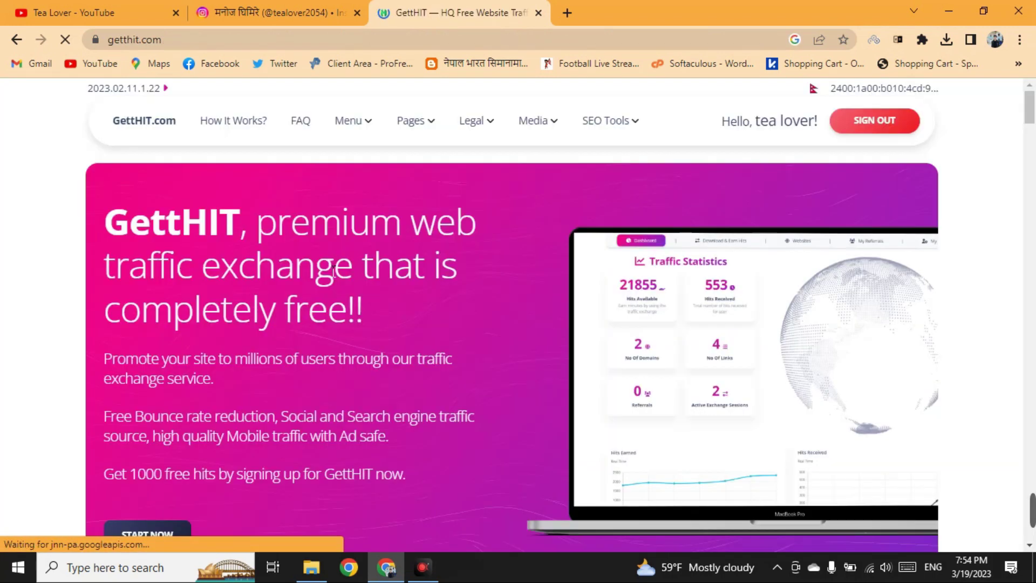
# - Scroll the GettHIT homepage, glance back at the YouTube tab, and return to GettHIT
pyautogui.scroll(-15, 400, 368)
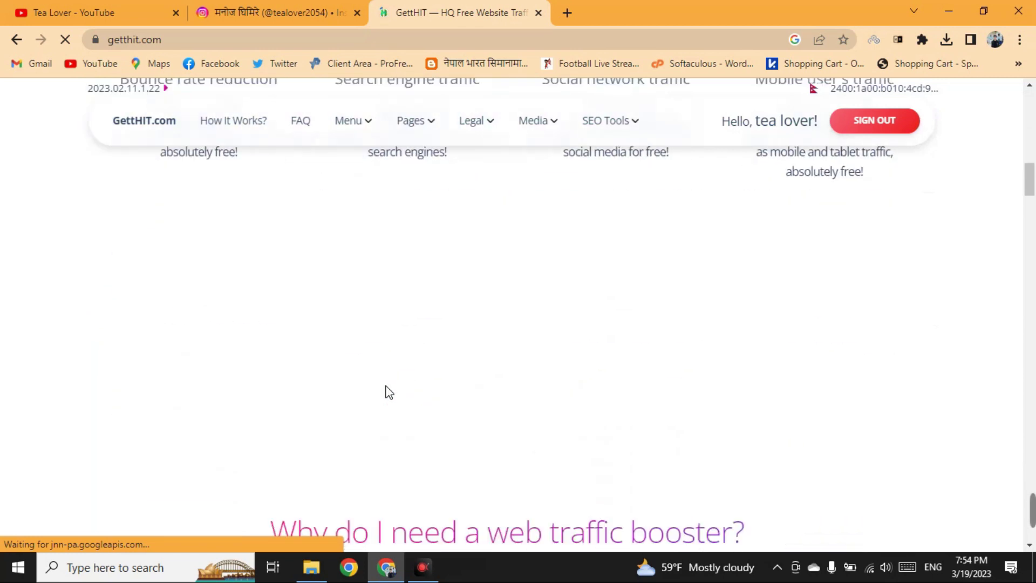
pyautogui.scroll(15, 389, 393)
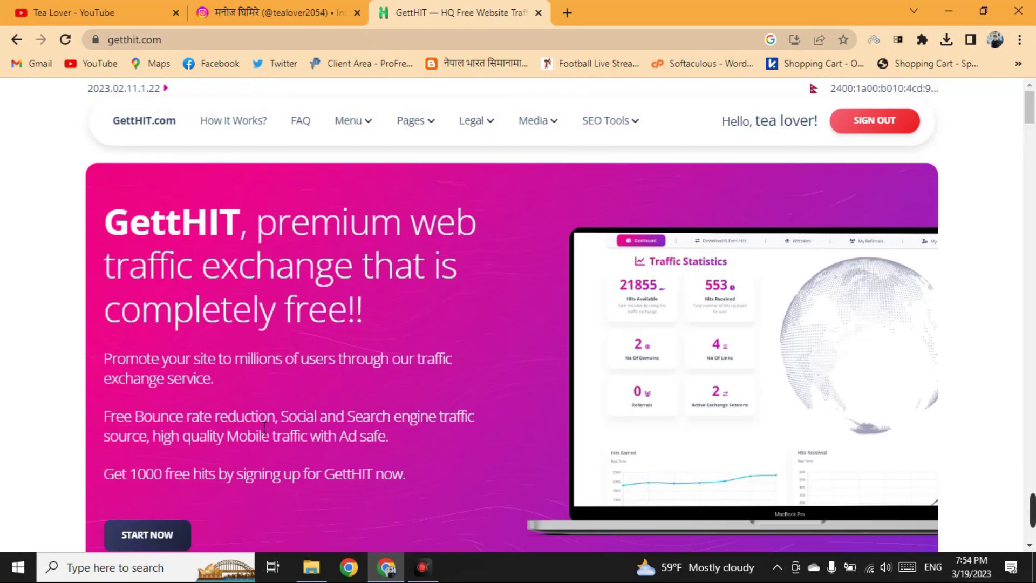
pyautogui.scroll(-4, 212, 397)
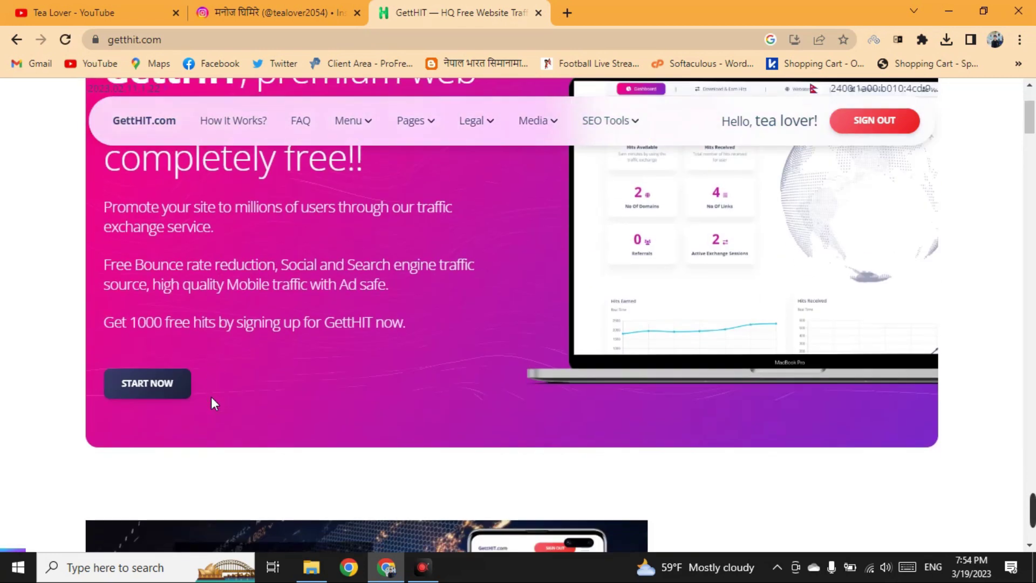
pyautogui.scroll(2, 212, 397)
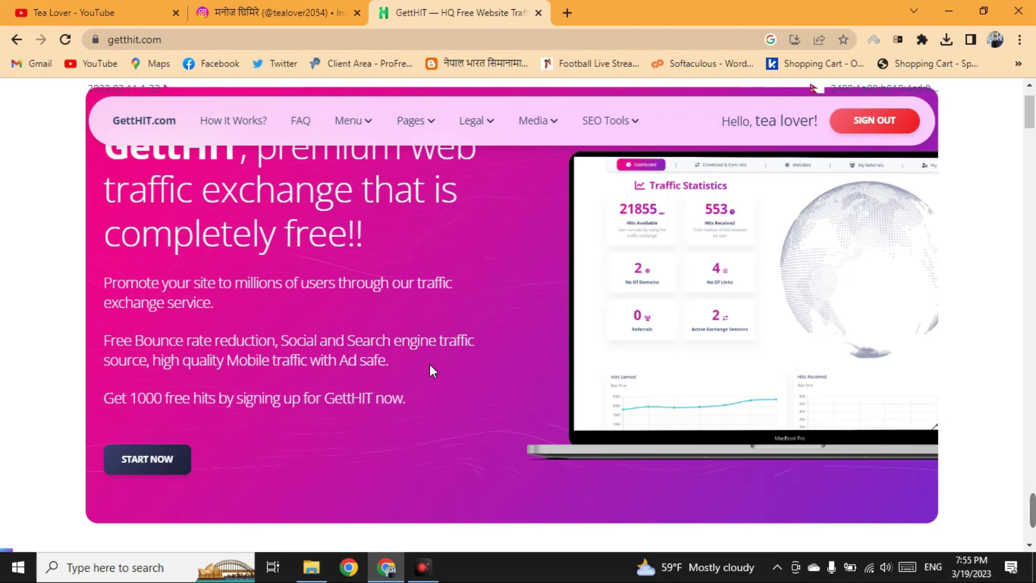
pyautogui.click(64, 10)
pyautogui.scroll(-10, 479, 360)
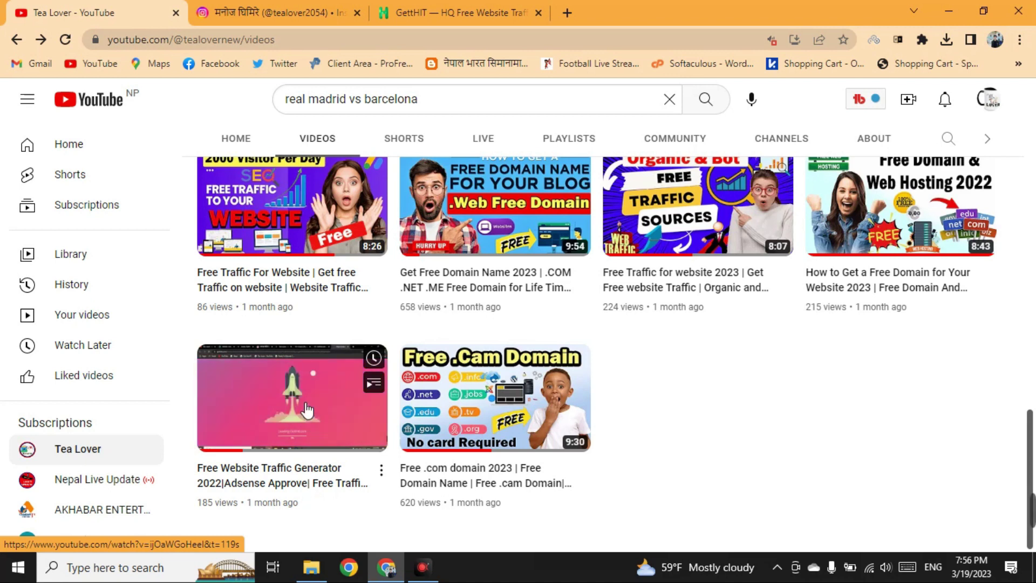
pyautogui.click(456, 13)
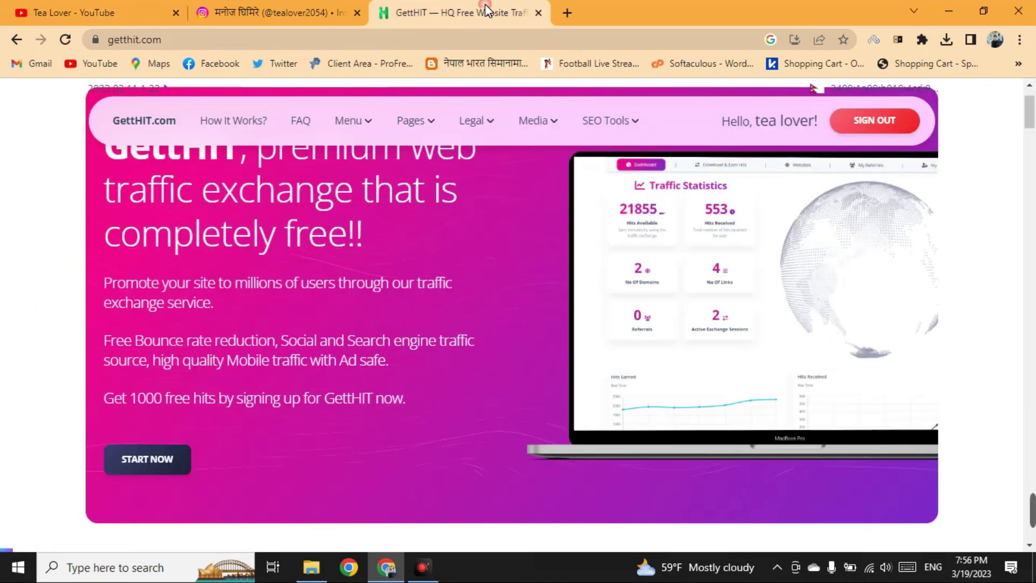
pyautogui.scroll(2, 106, 338)
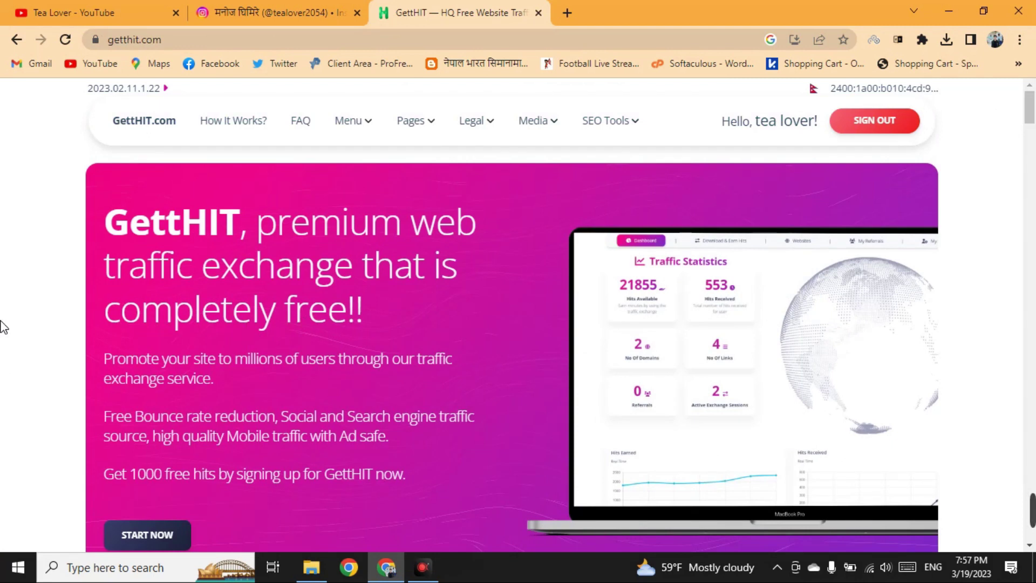
# - Go to Download & Earn Hits and open the Traffic Exchange Software 1.0.0.22 download link
pyautogui.moveTo(378, 131)
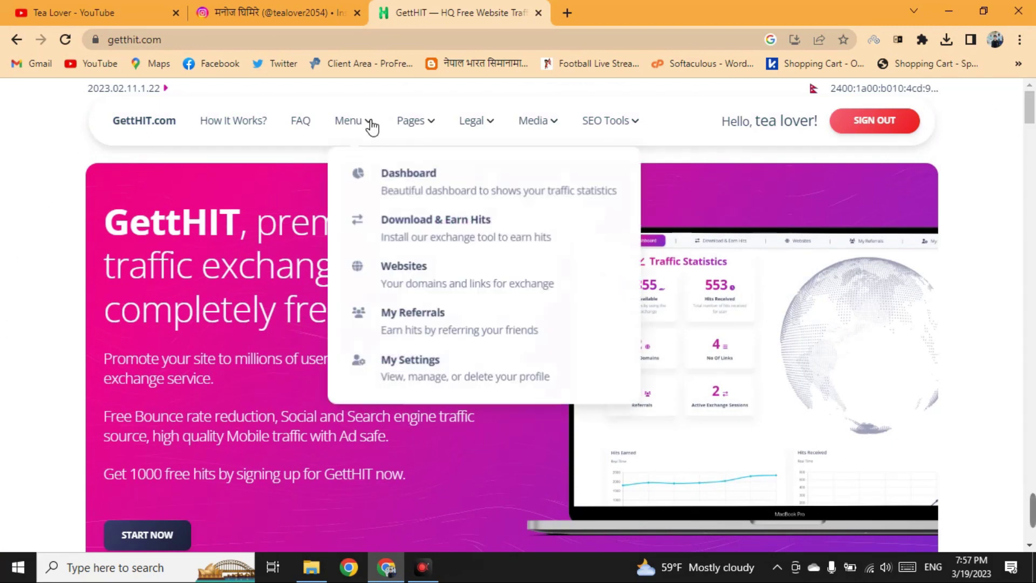
pyautogui.click(456, 232)
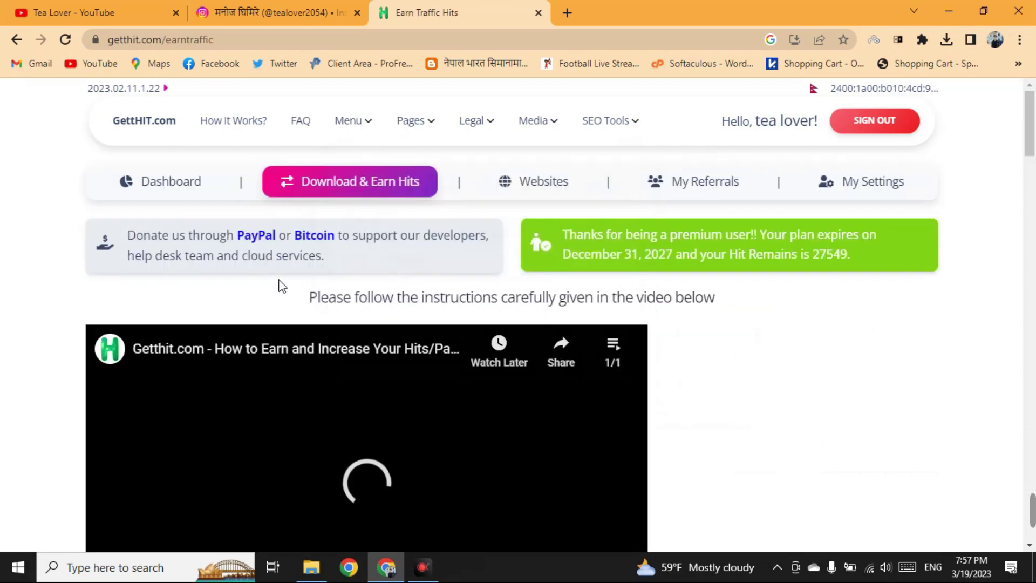
pyautogui.scroll(-7, 396, 246)
pyautogui.scroll(-3, 687, 225)
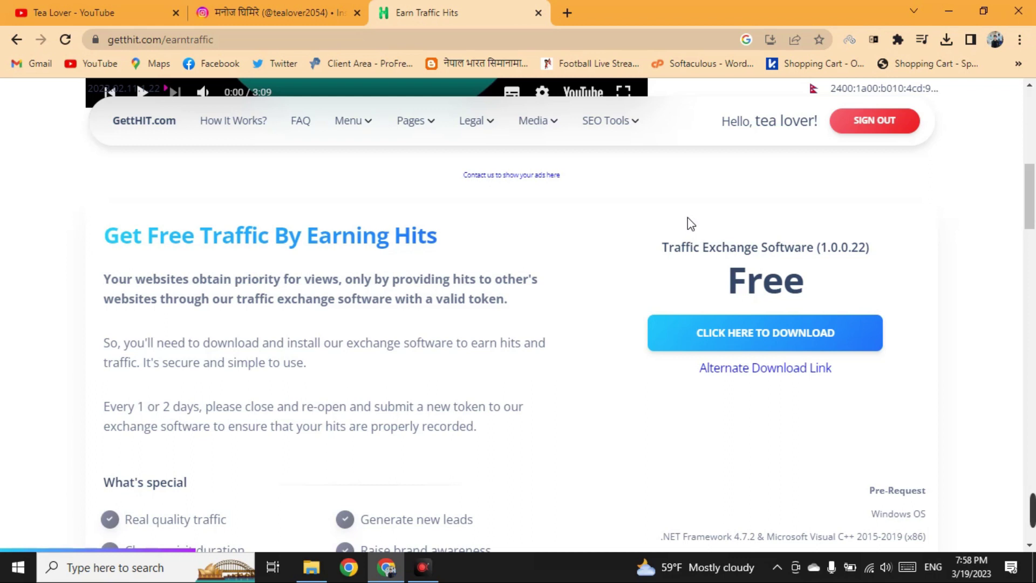
pyautogui.moveTo(664, 248); pyautogui.dragTo(823, 244)
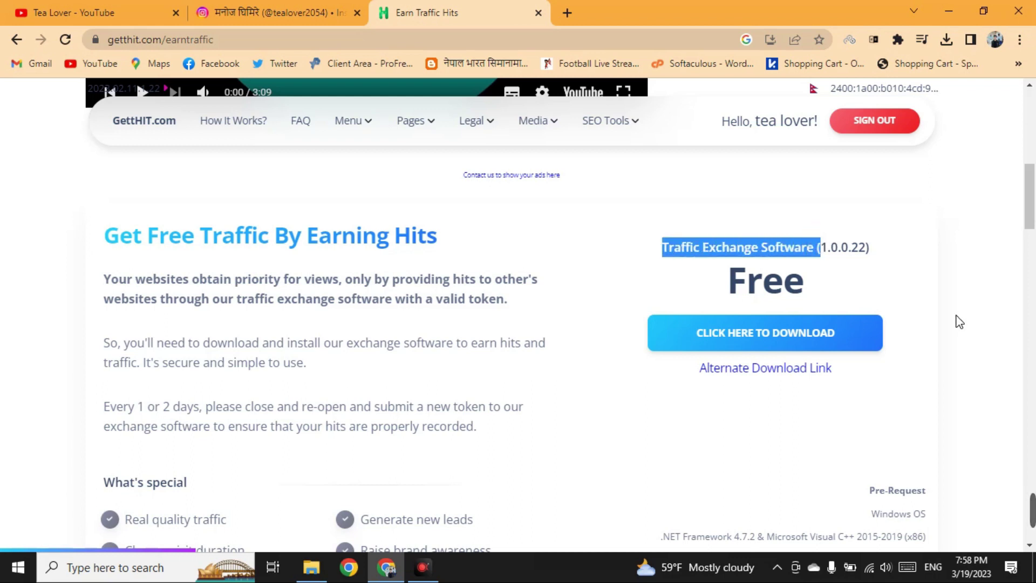
pyautogui.click(880, 318)
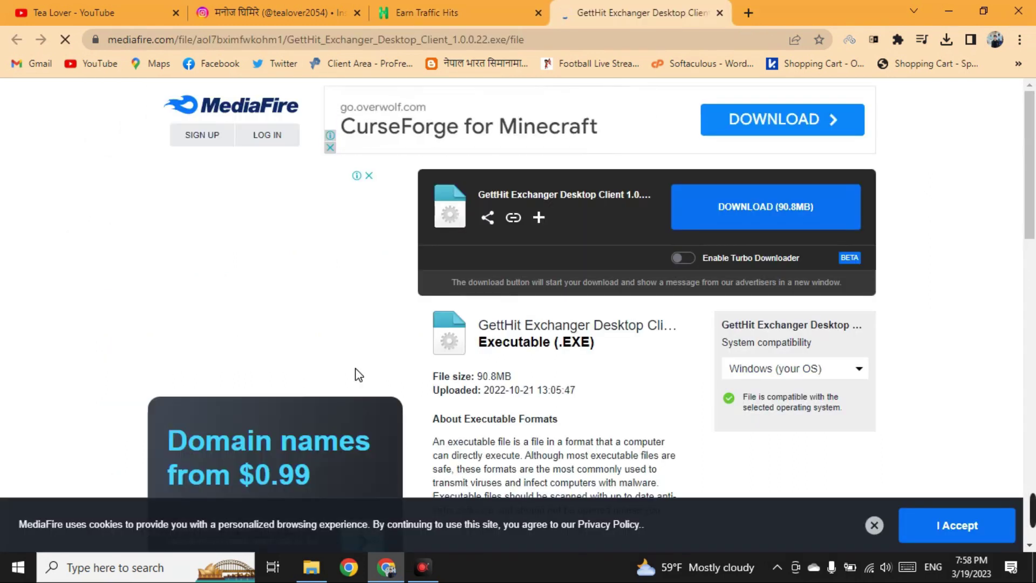
# - Download the GettHit Exchanger Desktop Client 1.0.0.22 installer from MediaFire, keeping the blocked .exe
pyautogui.click(845, 222)
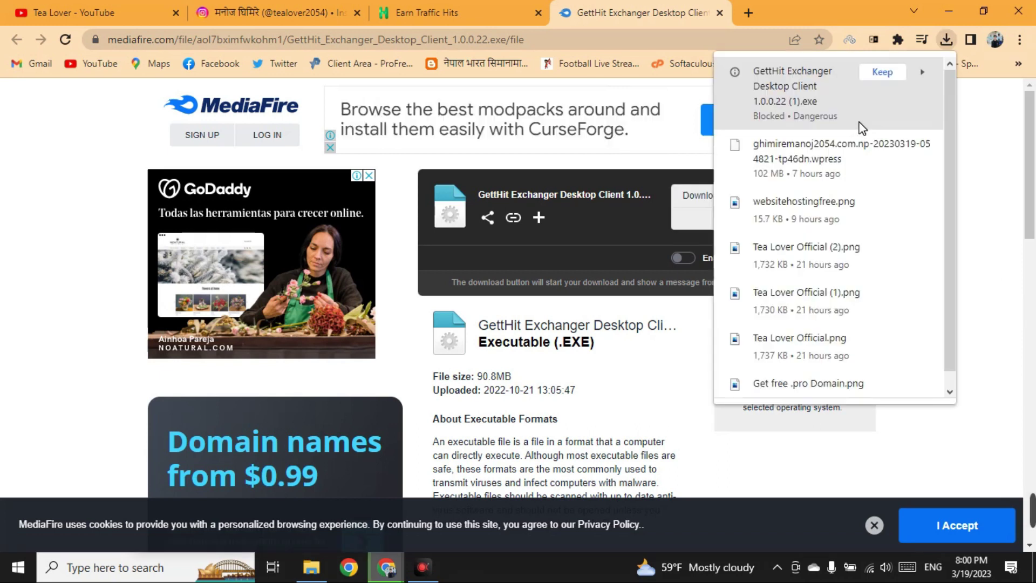
pyautogui.click(879, 76)
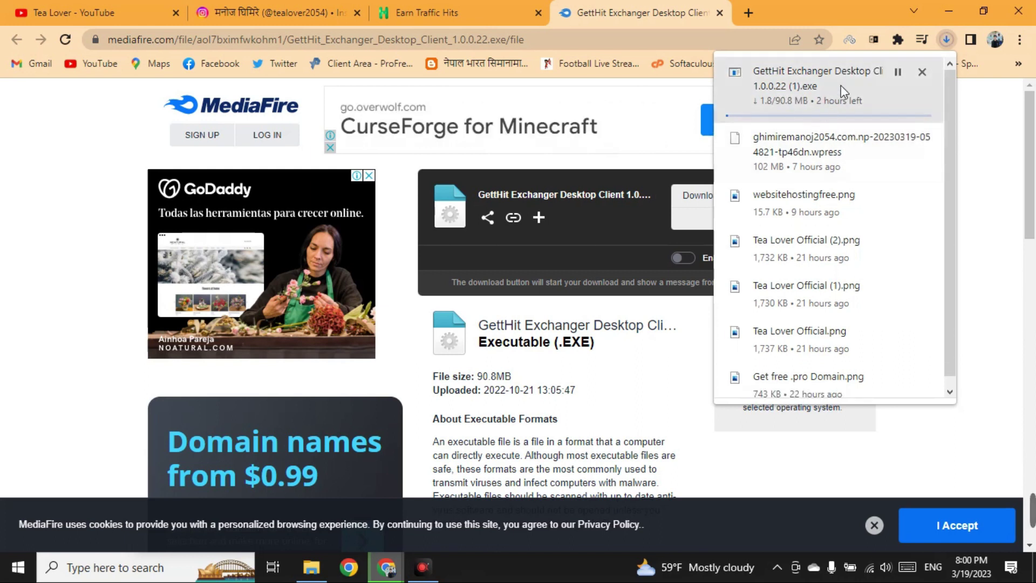
pyautogui.click(942, 346)
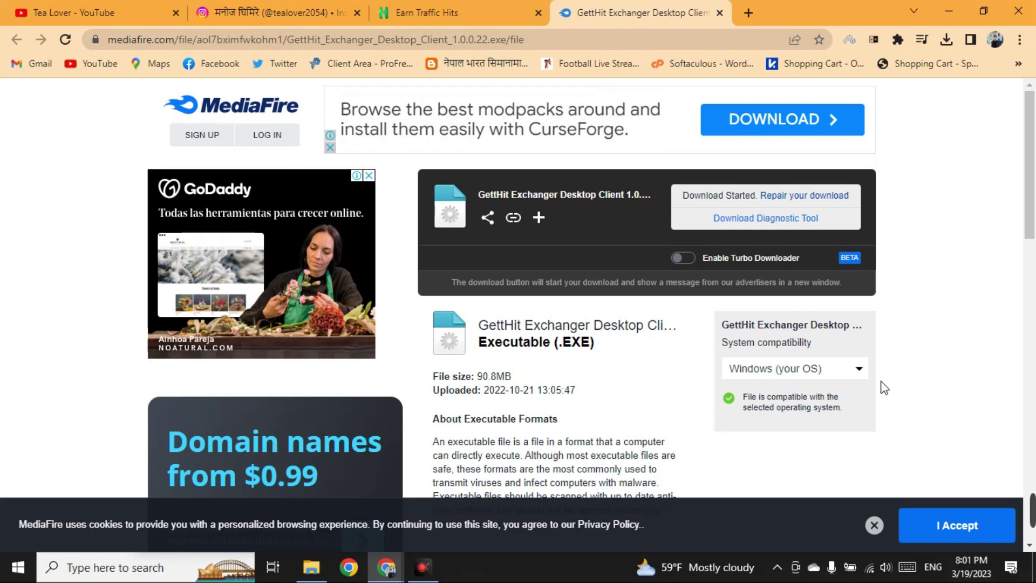
pyautogui.click(816, 367)
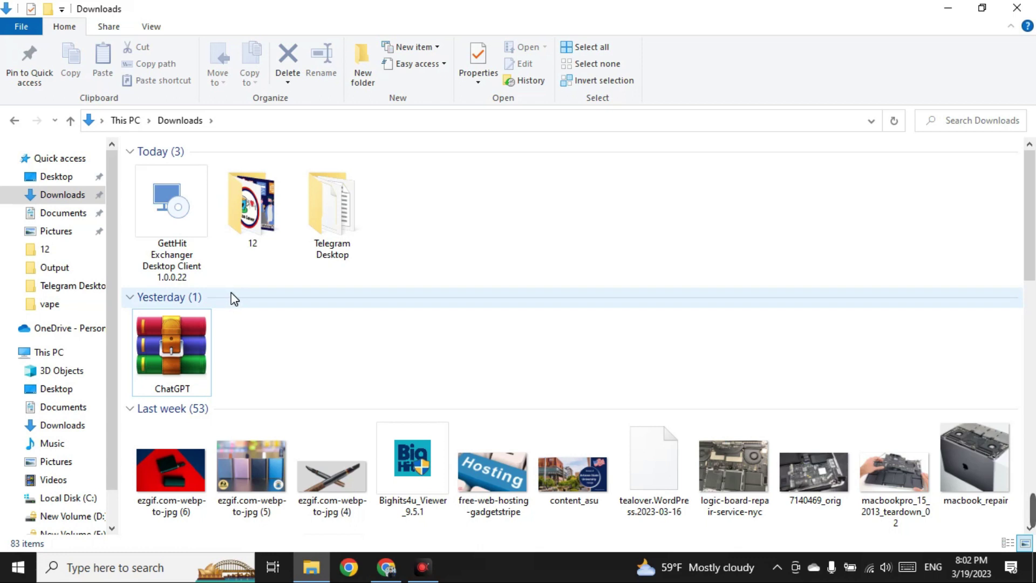
# - Run the downloaded installer with the default folder and finish the setup wizard
pyautogui.doubleClick(200, 255)
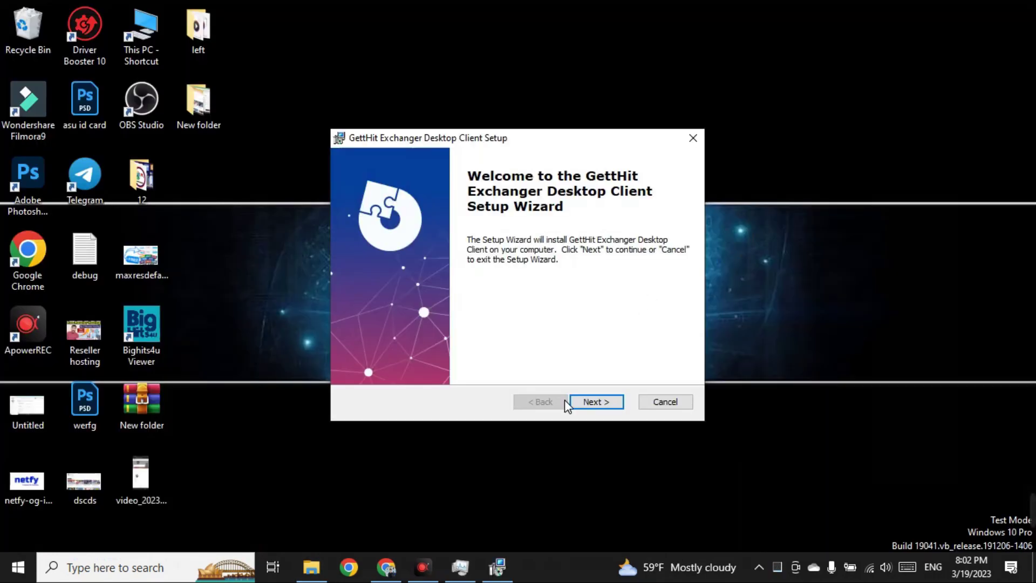
pyautogui.click(601, 402)
pyautogui.click(602, 403)
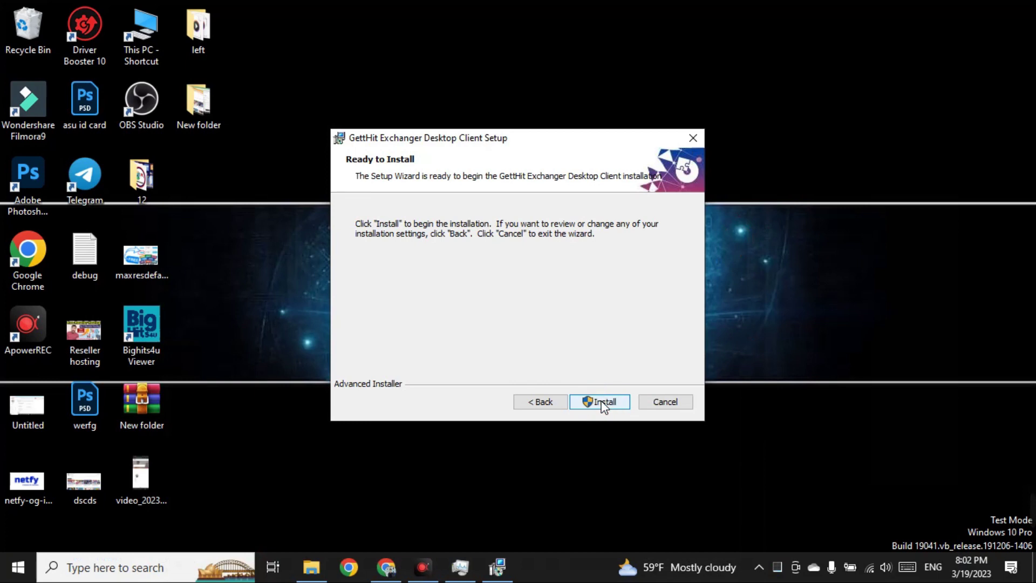
pyautogui.click(602, 402)
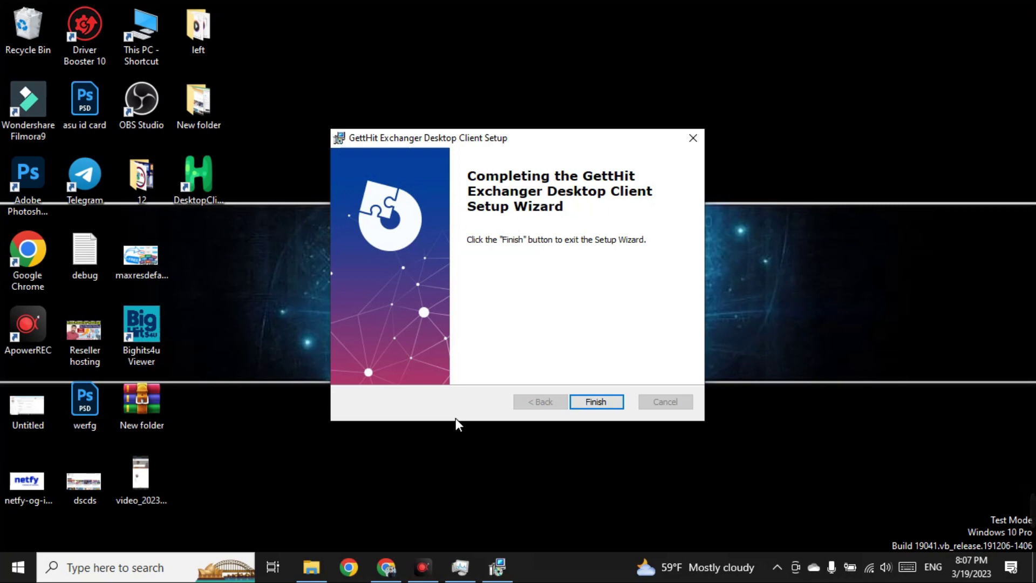
pyautogui.click(596, 404)
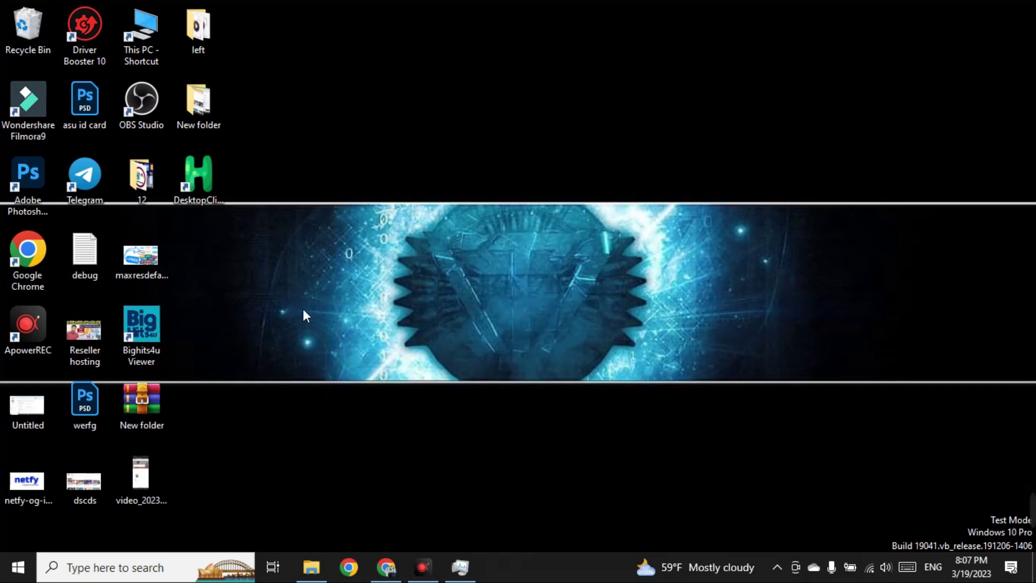
# - Launch the DesktopClient shortcut, then switch to GettHIT's Earn Traffic Hits page in Chrome
pyautogui.doubleClick(210, 177)
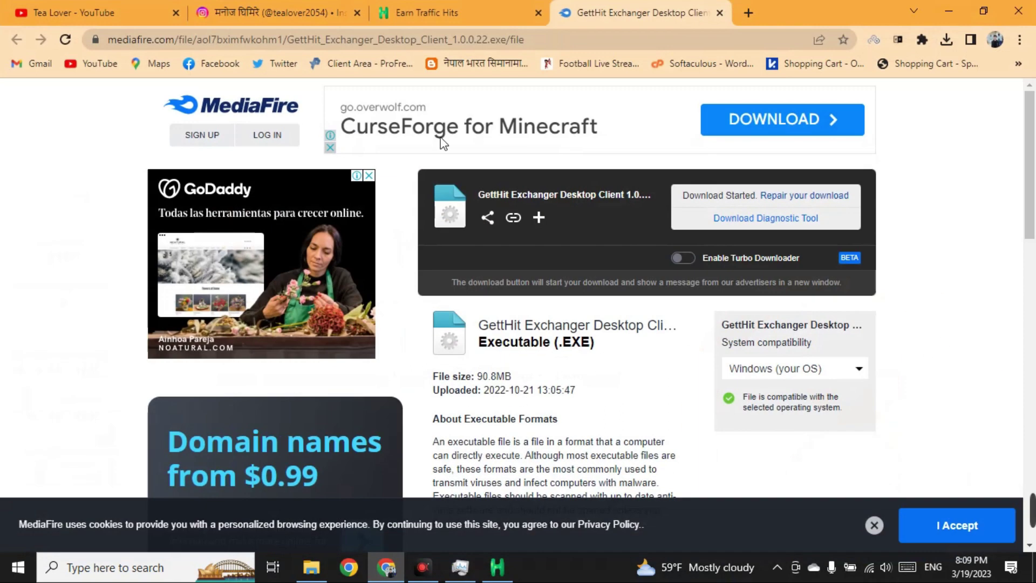
pyautogui.click(456, 3)
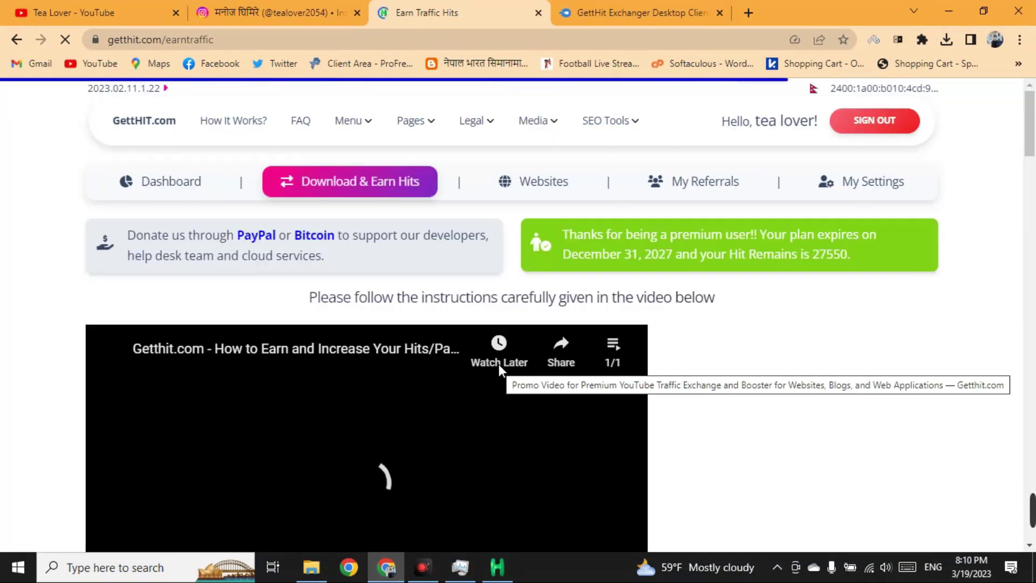
# - Open the Download & Earn Hits page and close the floating video ad
pyautogui.moveTo(361, 184)
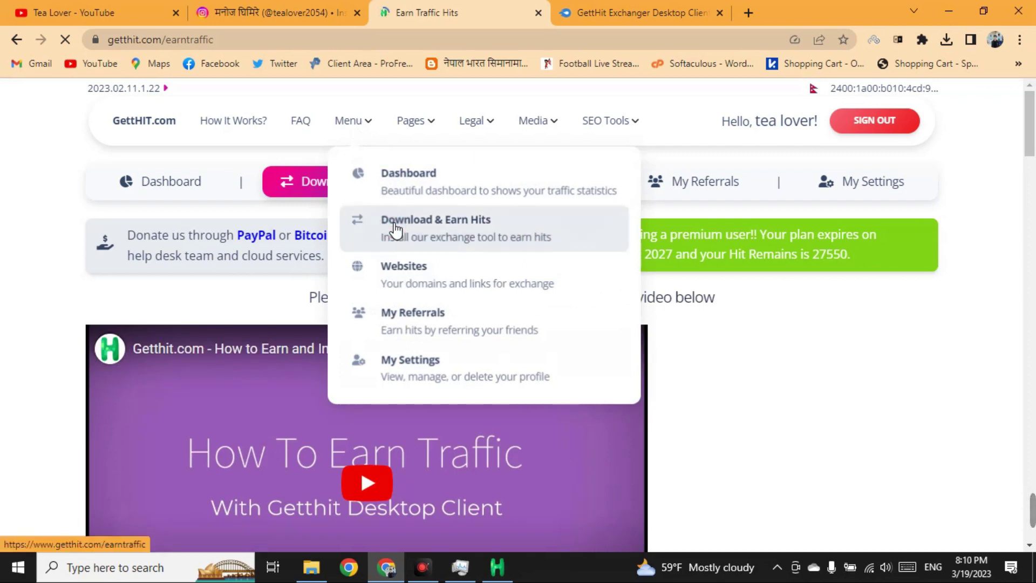
pyautogui.click(394, 230)
pyautogui.scroll(-15, 419, 266)
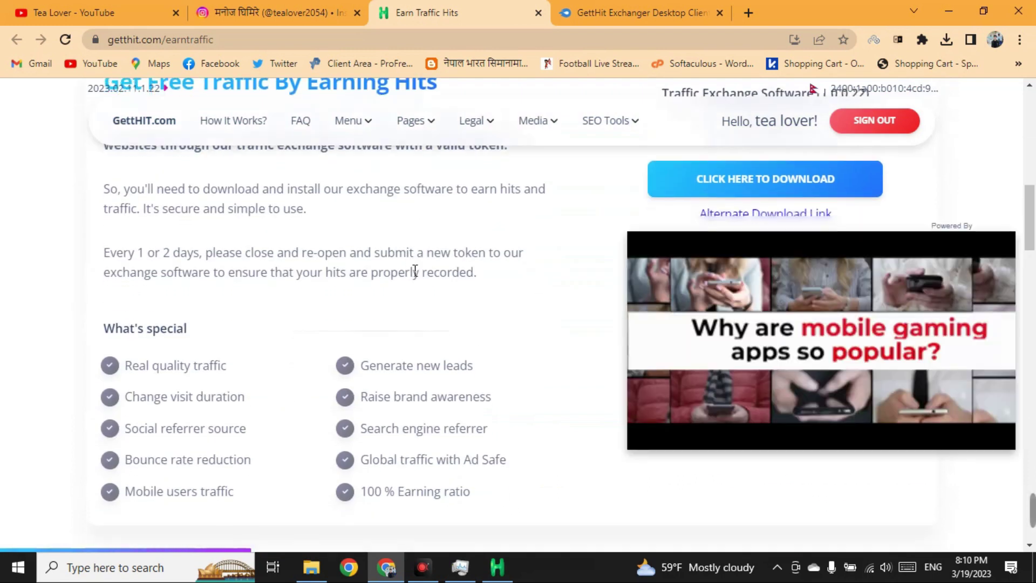
pyautogui.scroll(1, 475, 264)
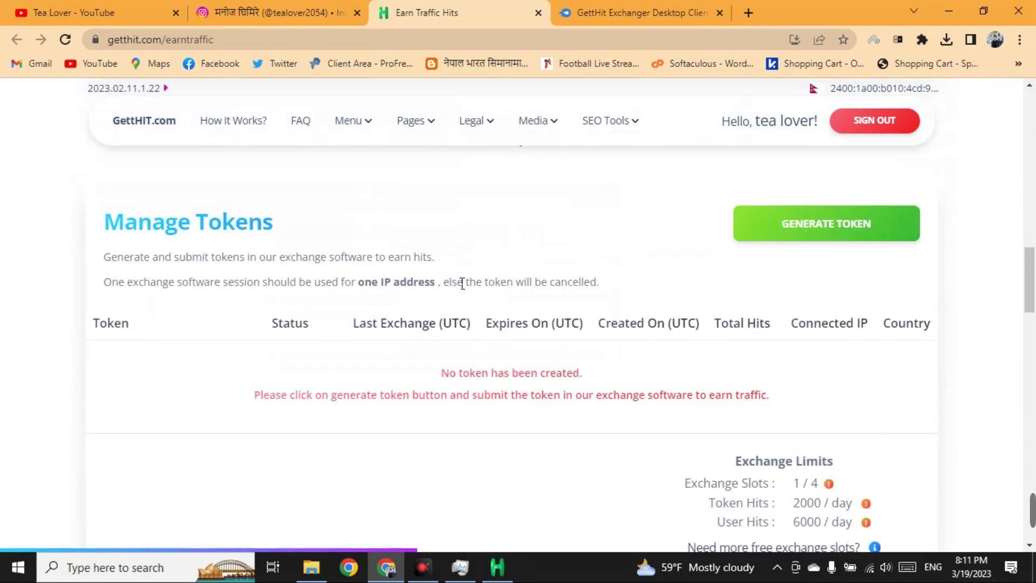
pyautogui.click(633, 222)
# - Generate a new exchange token, copy it, and bring the desktop client forward
pyautogui.click(807, 227)
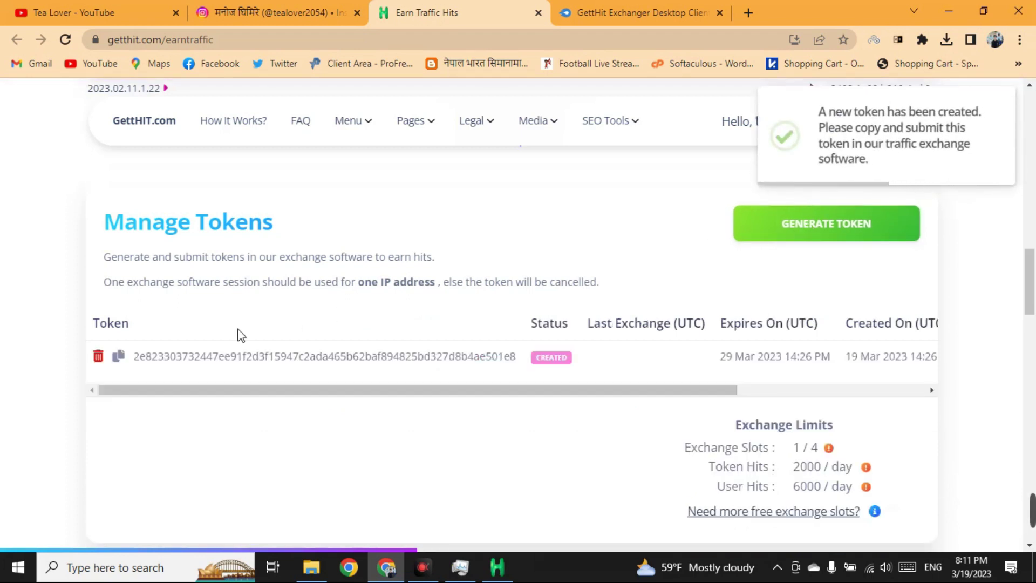
pyautogui.moveTo(133, 357); pyautogui.dragTo(550, 363)
pyautogui.click(119, 358)
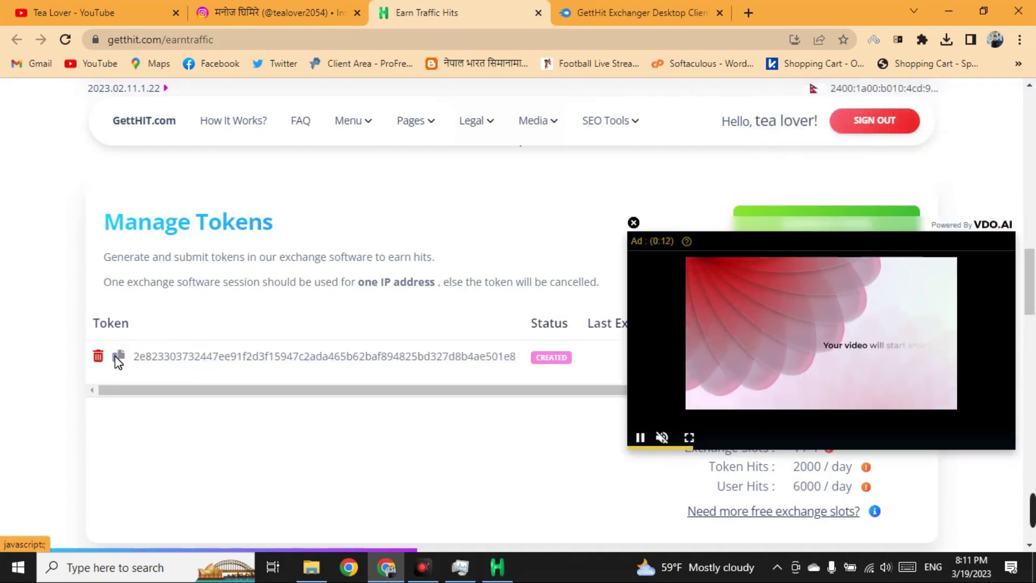
pyautogui.click(119, 358)
pyautogui.click(518, 340)
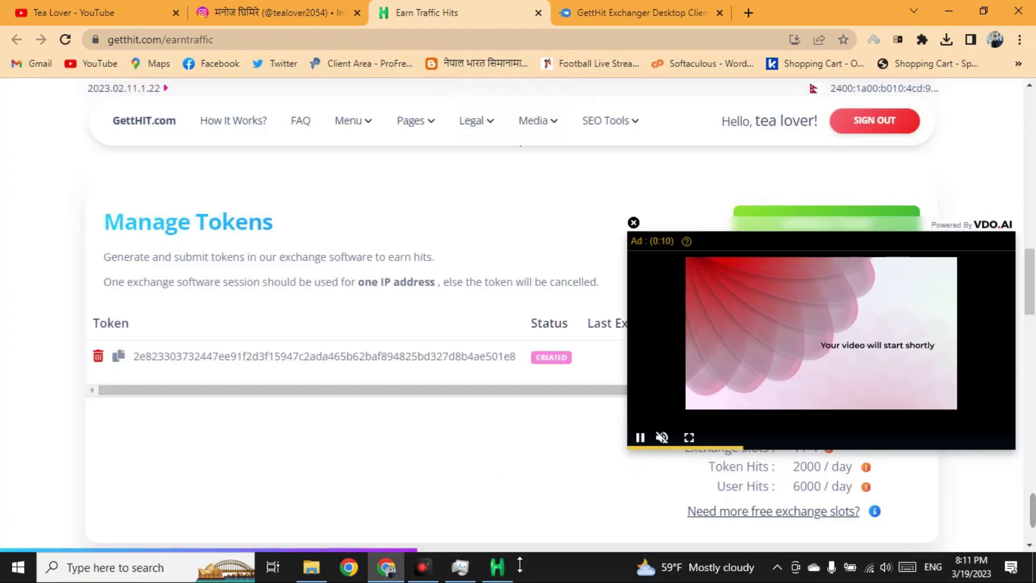
pyautogui.click(498, 577)
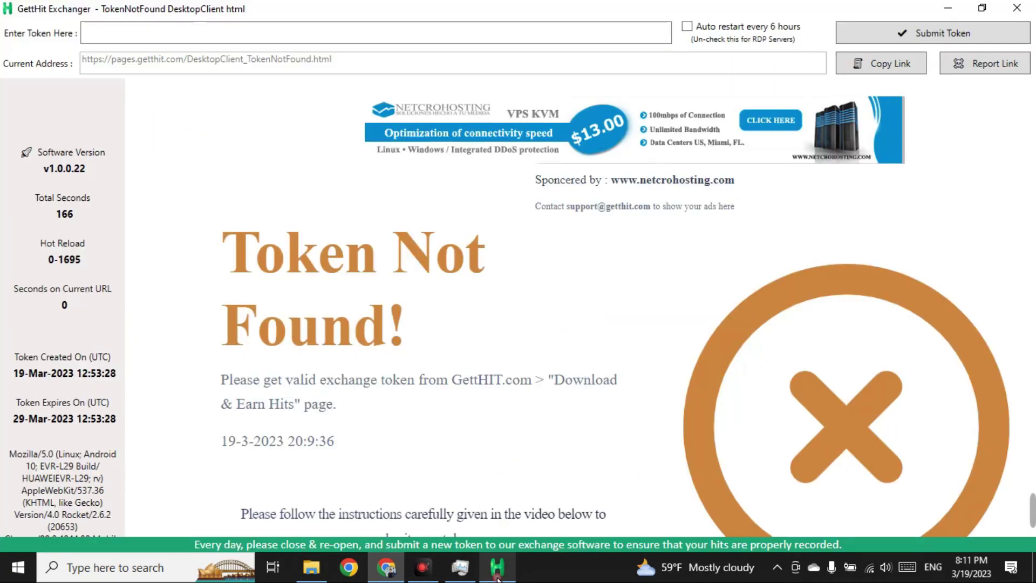
# - Paste the copied token into the Enter Token Here field, submit it, and minimize the client
pyautogui.rightClick(293, 33)
pyautogui.click(335, 82)
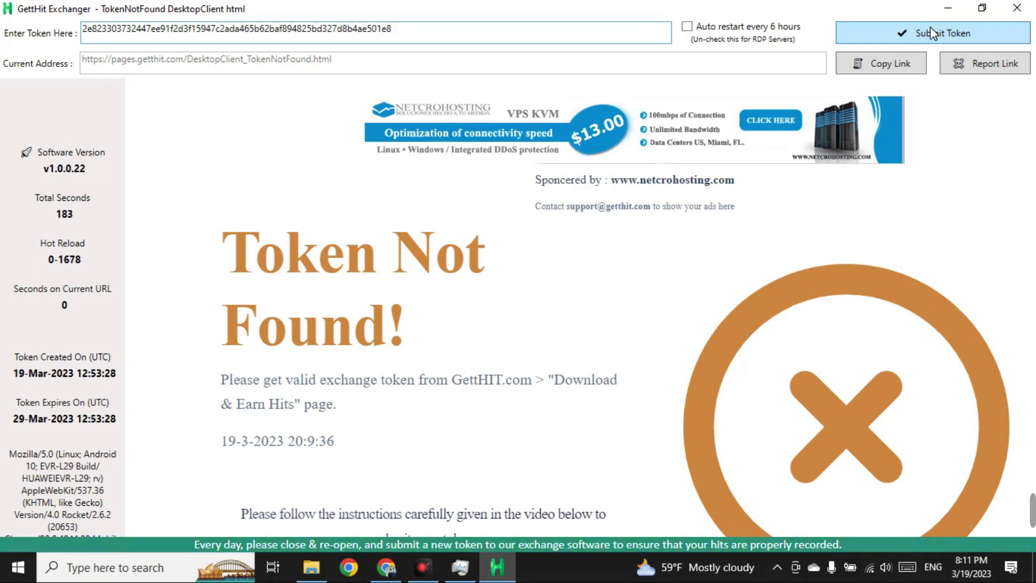
pyautogui.click(932, 33)
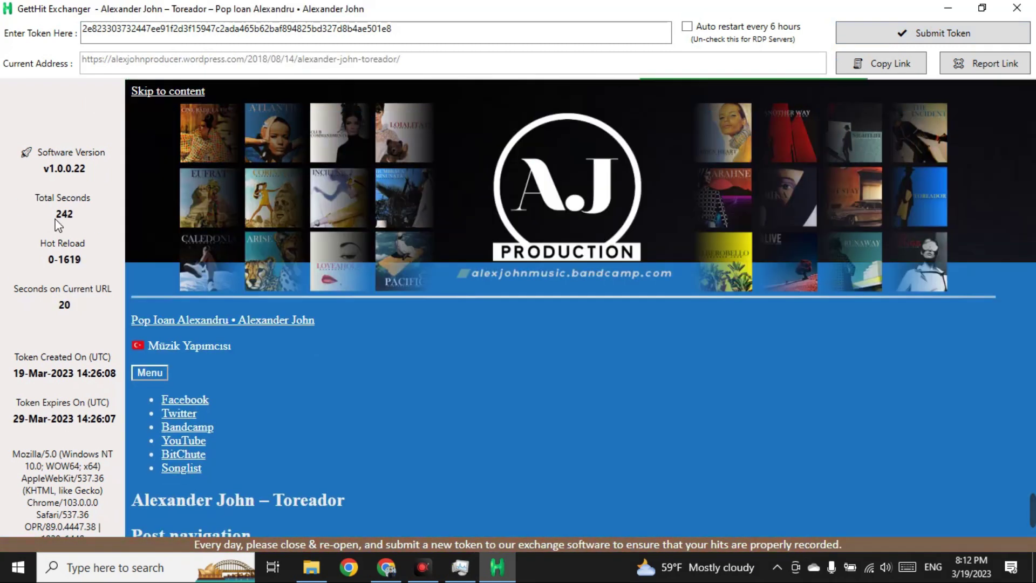
pyautogui.click(958, 7)
pyautogui.click(513, 572)
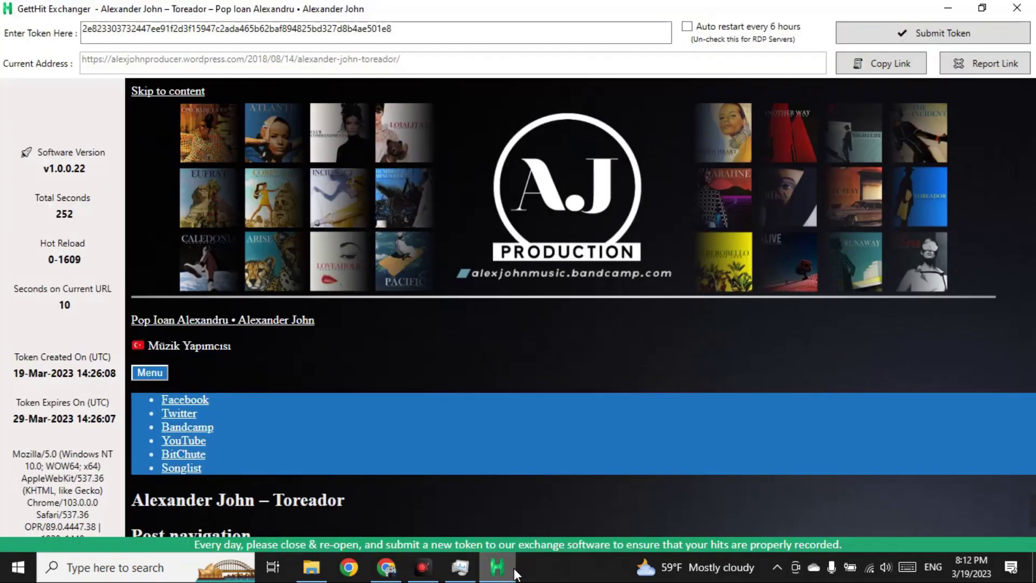
pyautogui.click(948, 8)
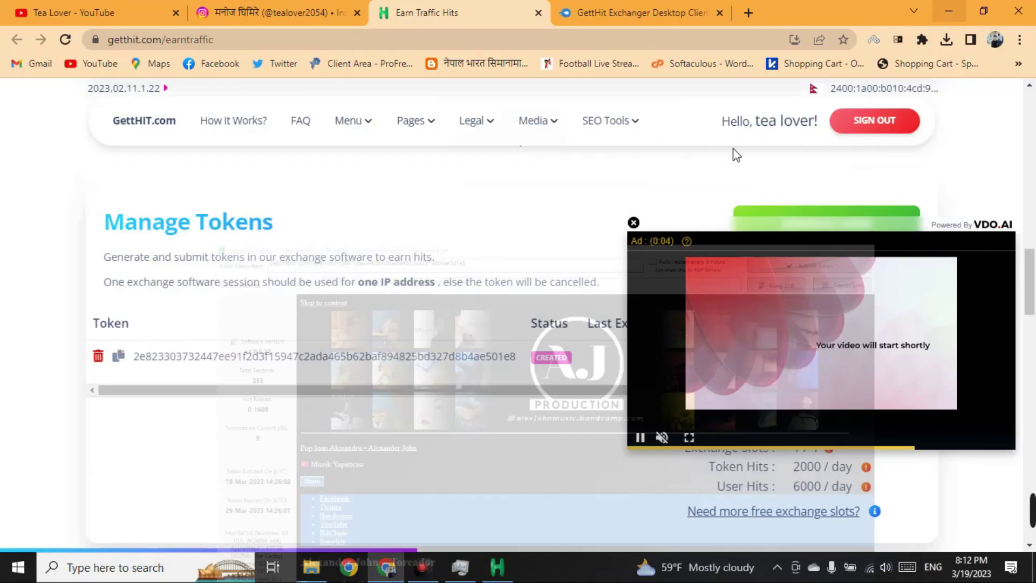
# - Use the site menu to go to Dashboard, then My Websites, and open the Add new domain form
pyautogui.click(359, 111)
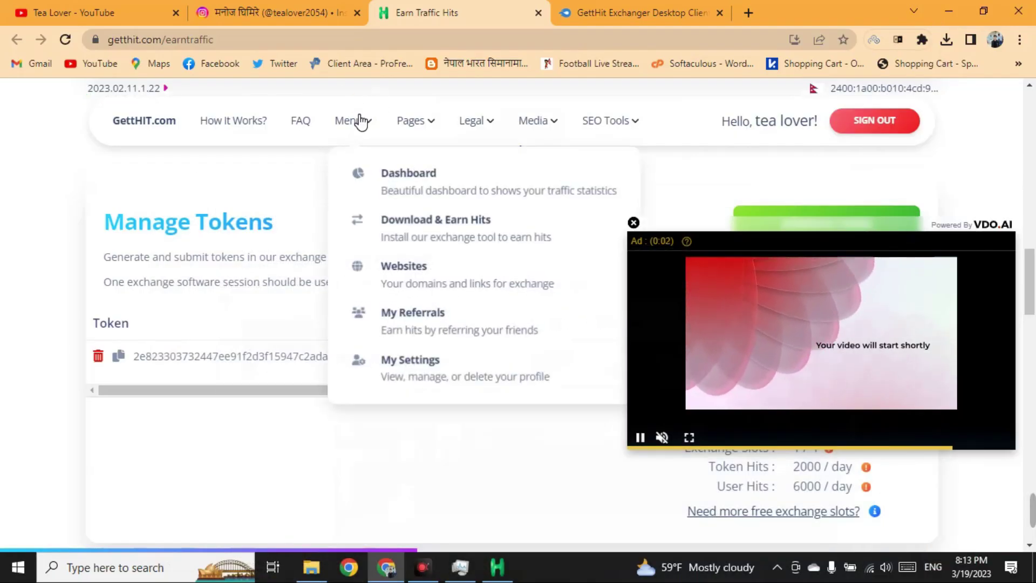
pyautogui.click(383, 176)
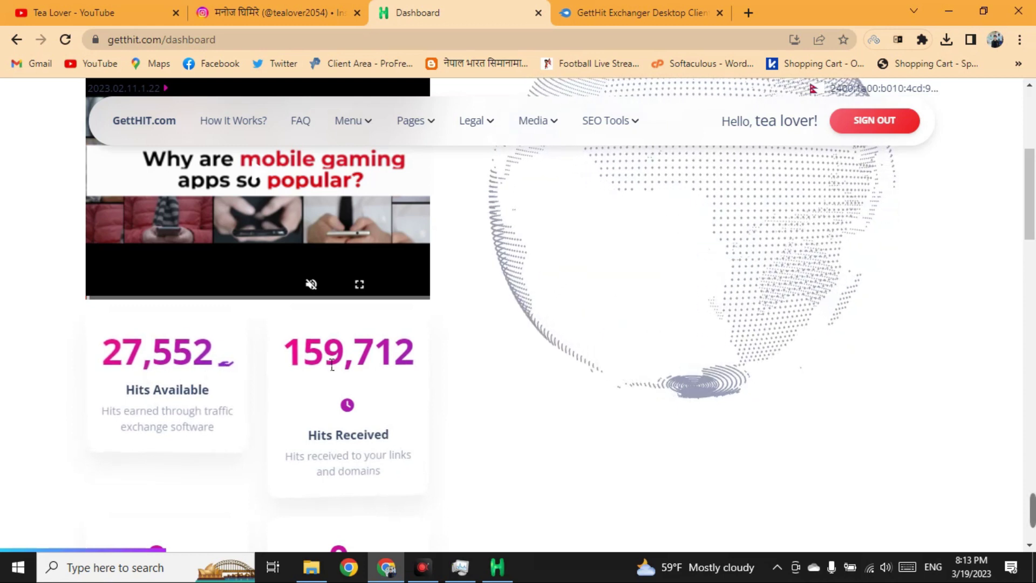
pyautogui.scroll(5, 351, 361)
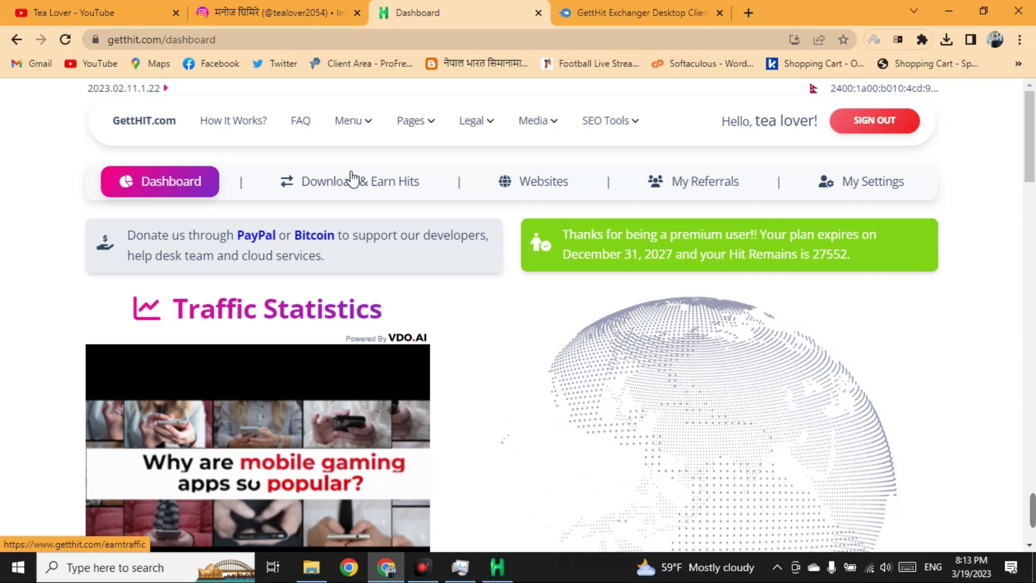
pyautogui.click(363, 122)
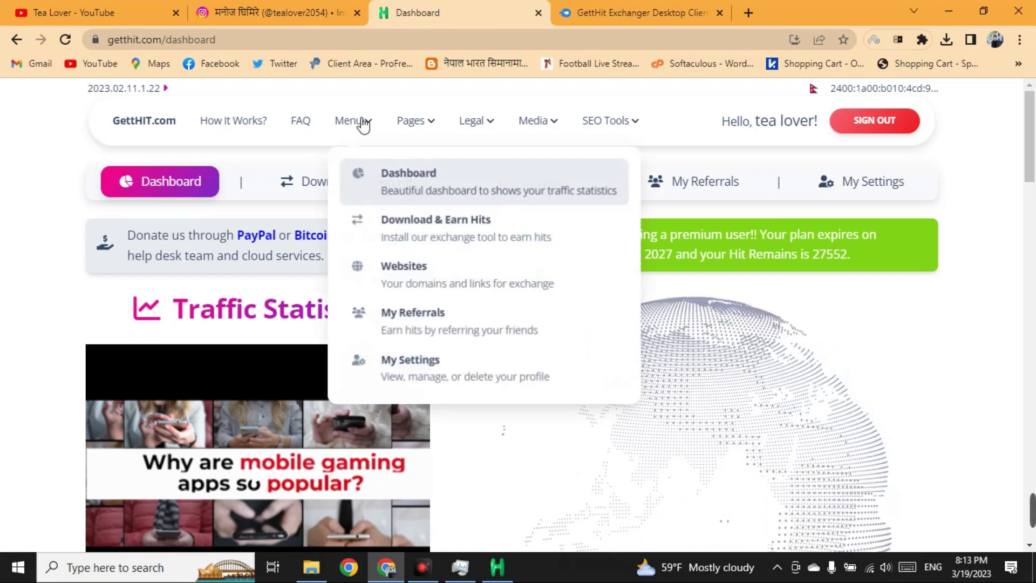
pyautogui.click(477, 276)
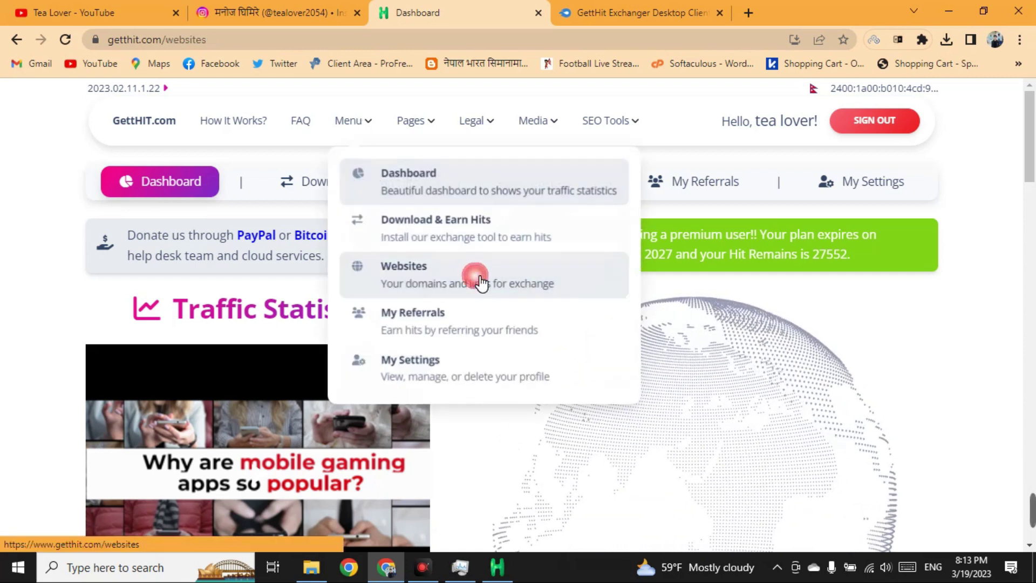
pyautogui.click(410, 262)
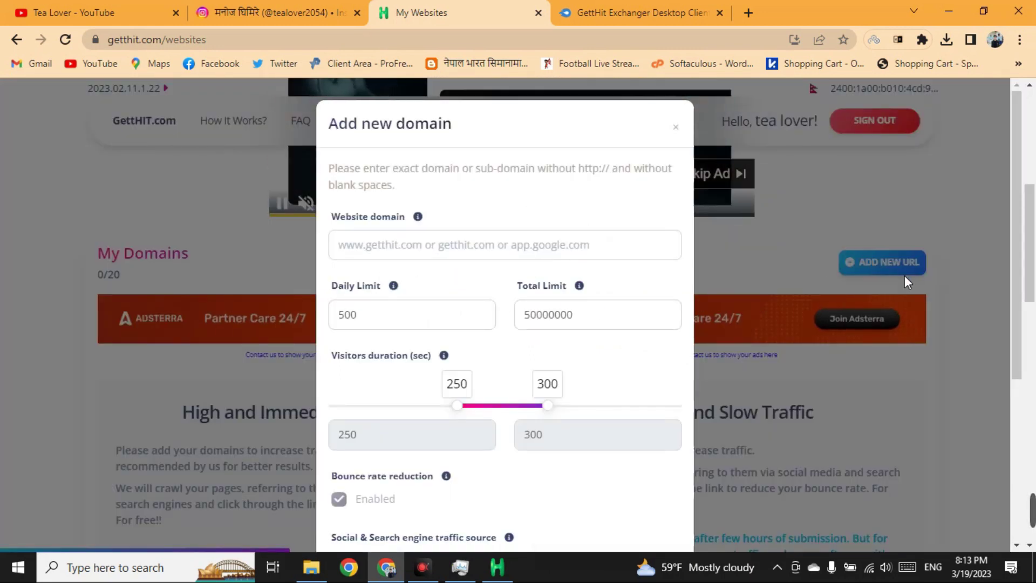
pyautogui.click(419, 252)
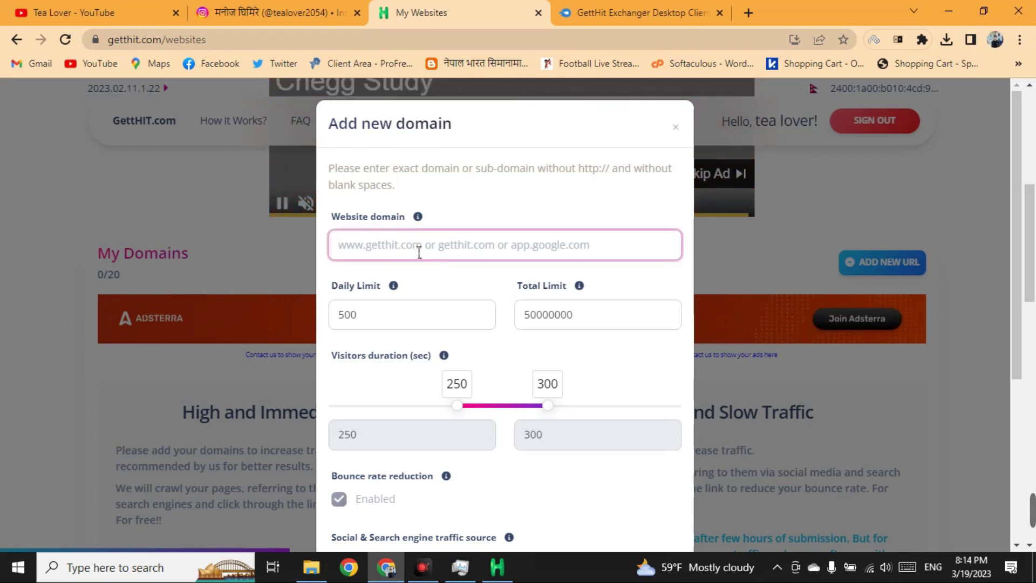
pyautogui.write('www.')
pyautogui.hotkey('ctrl', 'v')
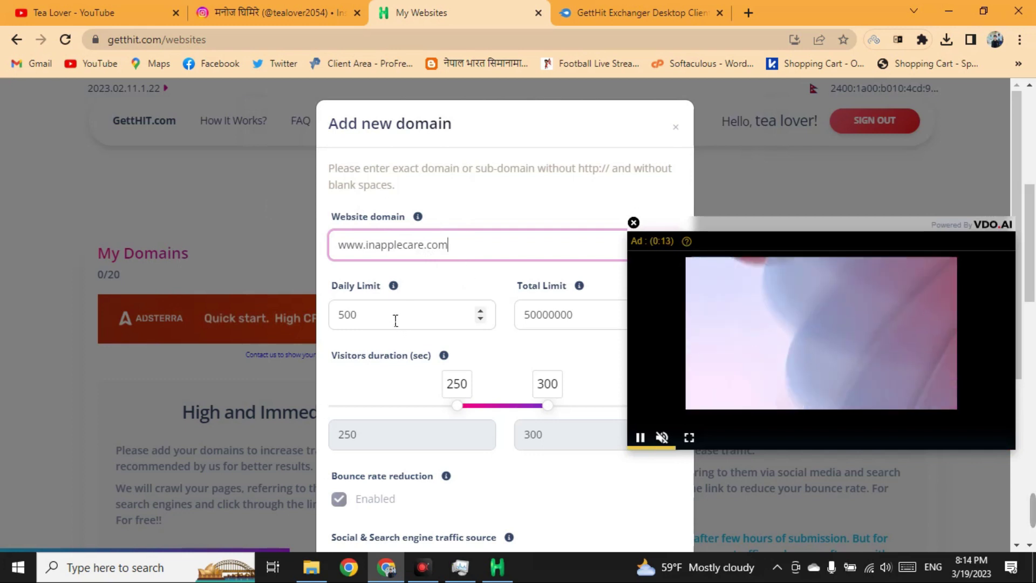
pyautogui.scroll(-3, 409, 324)
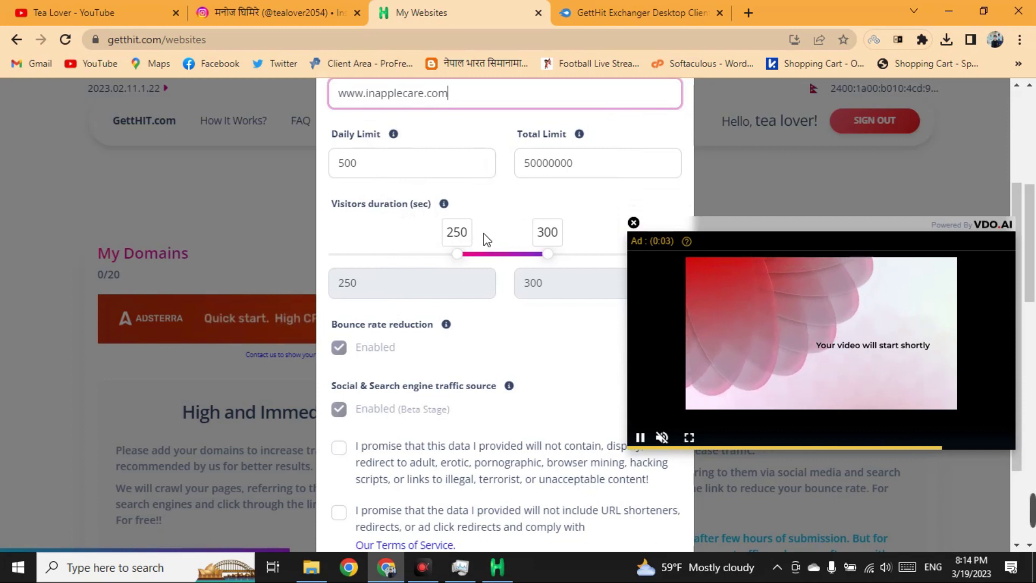
pyautogui.press('Return')
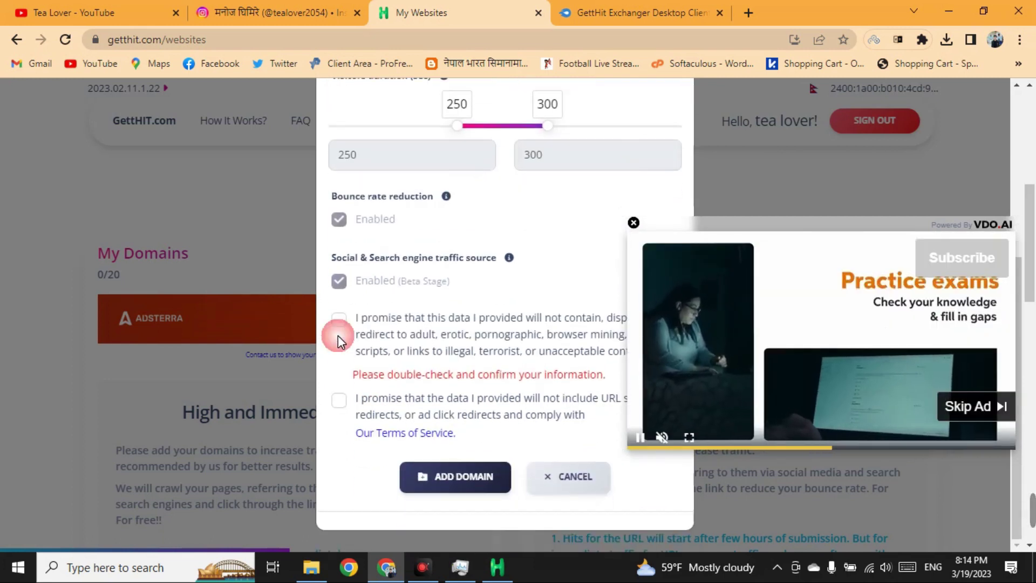
# - Accept the content promise, submit the domain, dismiss the confirmation and close the VDO.AI ad
pyautogui.click(338, 336)
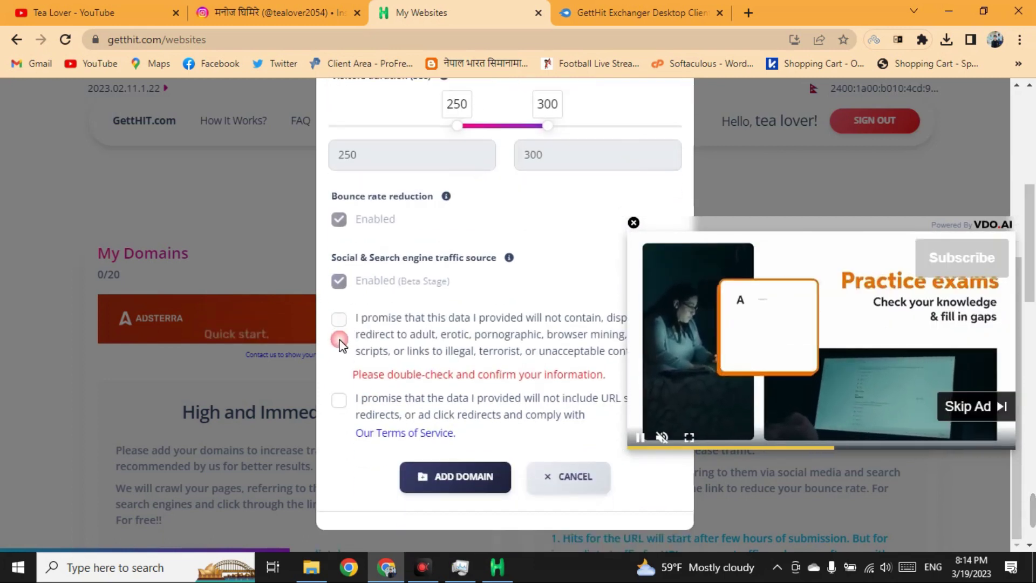
pyautogui.click(455, 483)
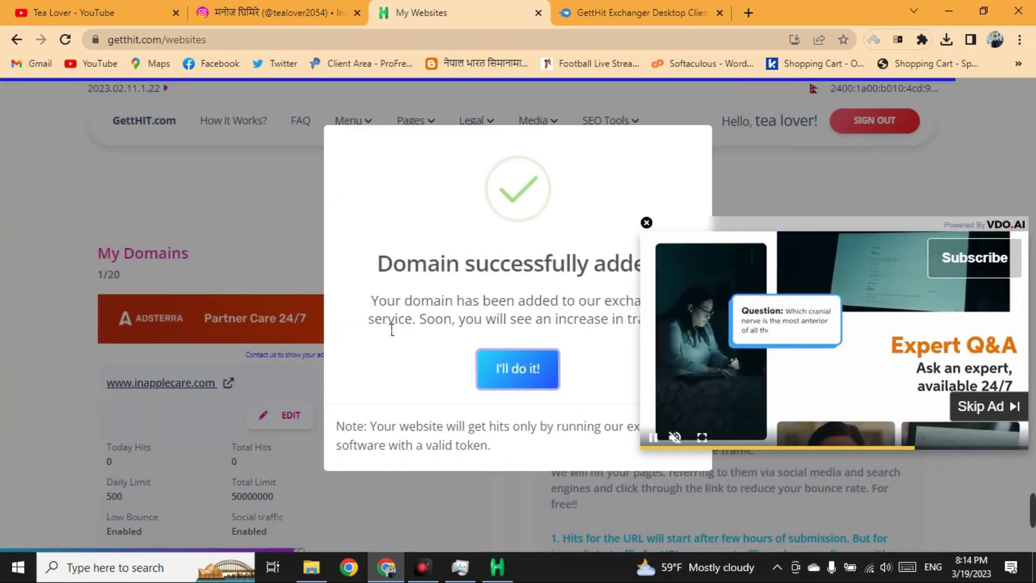
pyautogui.click(510, 385)
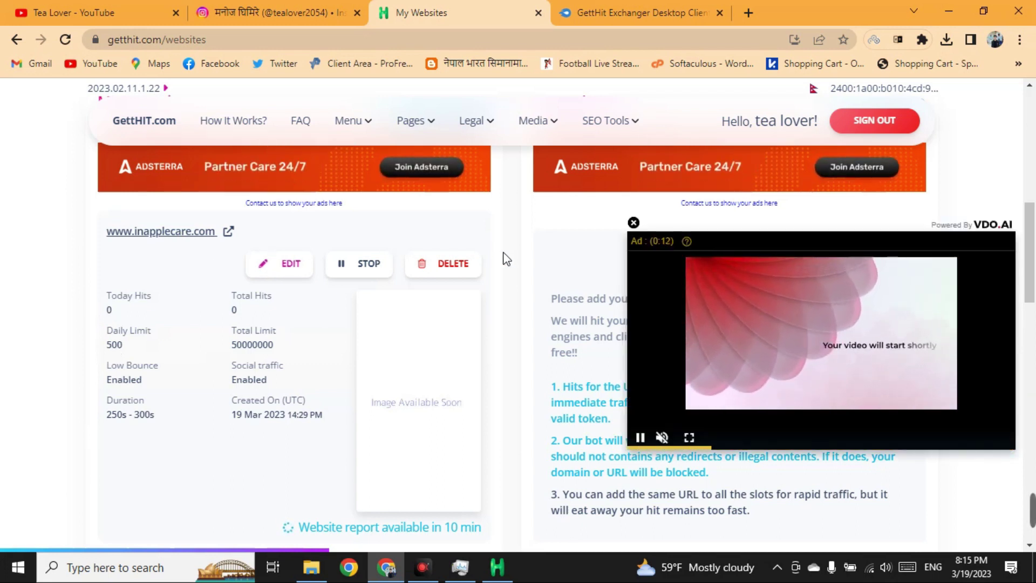
pyautogui.click(634, 223)
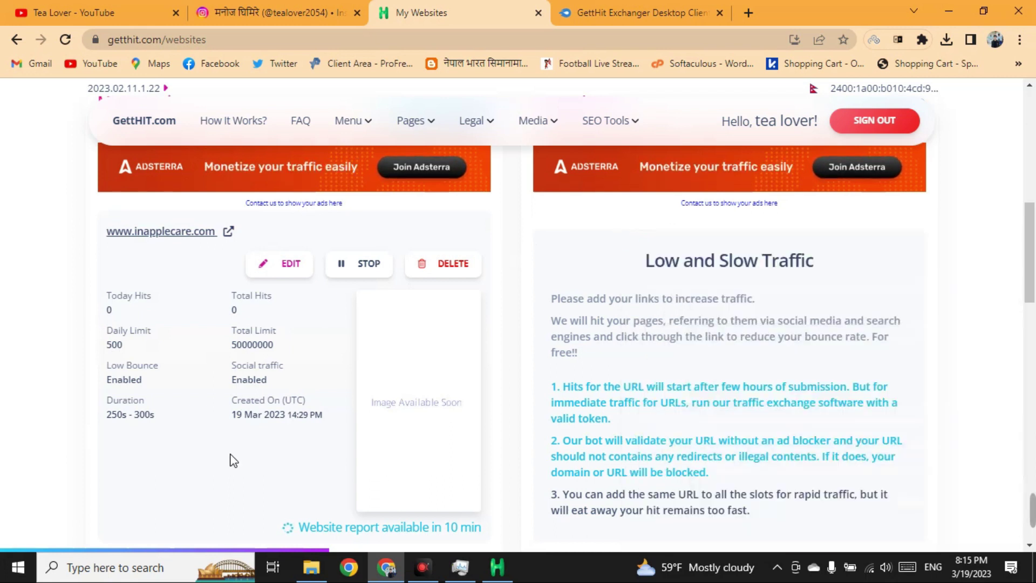
# - Open the Tea Lover channel's newest video, 'Free .com domain 2023', on YouTube
pyautogui.click(65, 6)
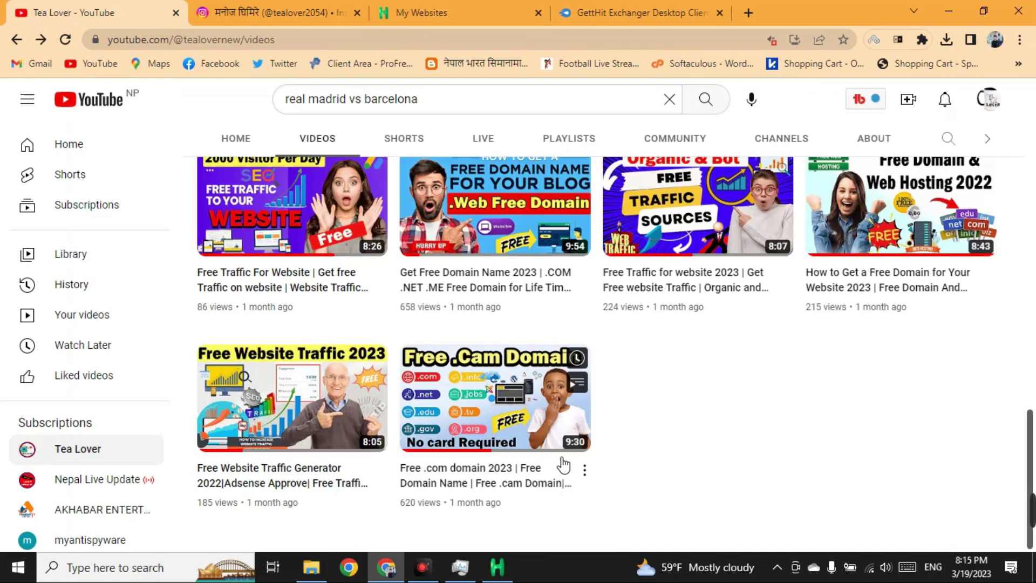
pyautogui.moveTo(497, 568)
pyautogui.moveTo(262, 424)
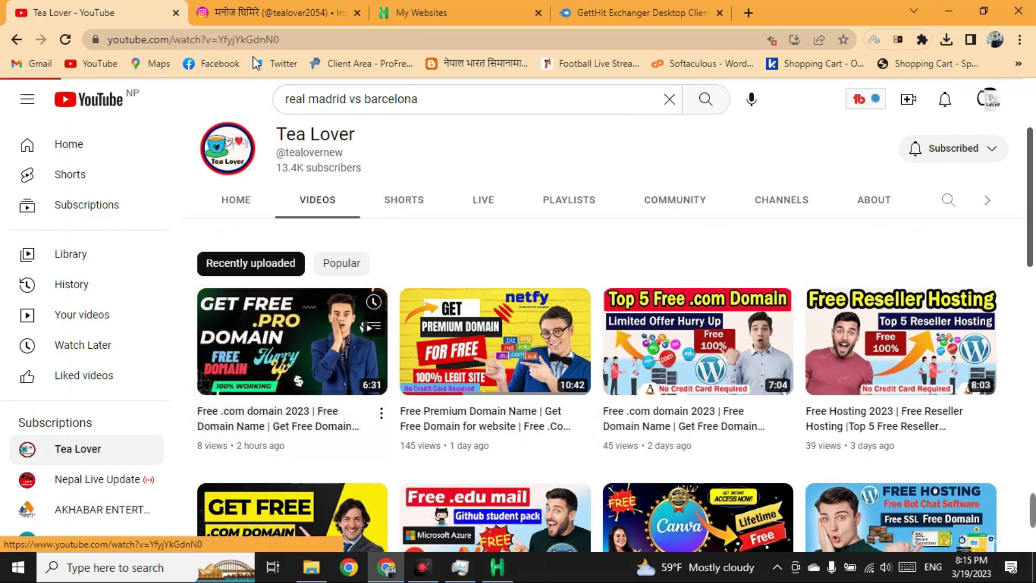
pyautogui.click(275, 355)
# - Copy the video's web address and return to GettHIT's My Websites page
pyautogui.rightClick(259, 41)
pyautogui.click(289, 144)
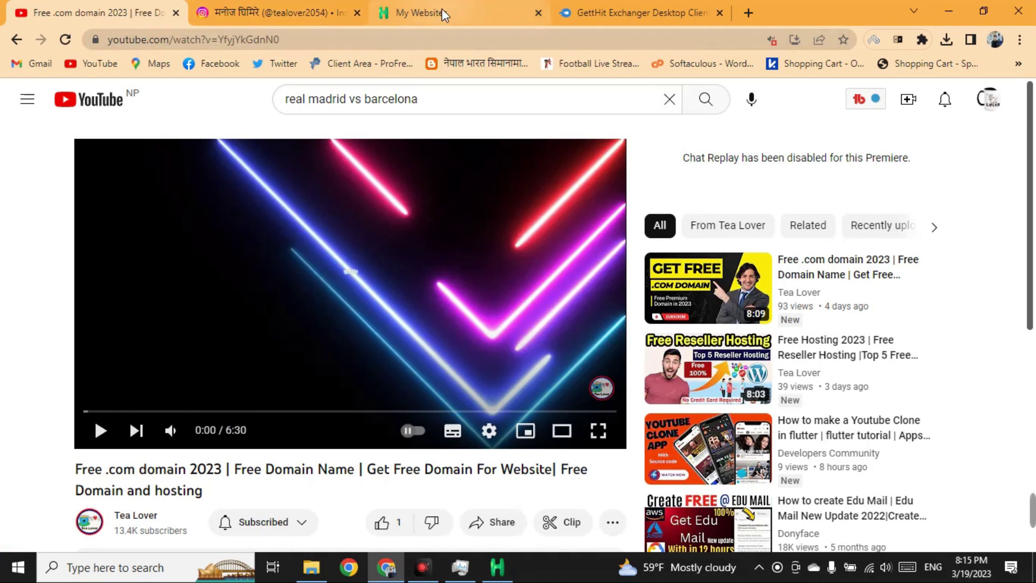
pyautogui.click(410, 12)
pyautogui.scroll(1, 380, 248)
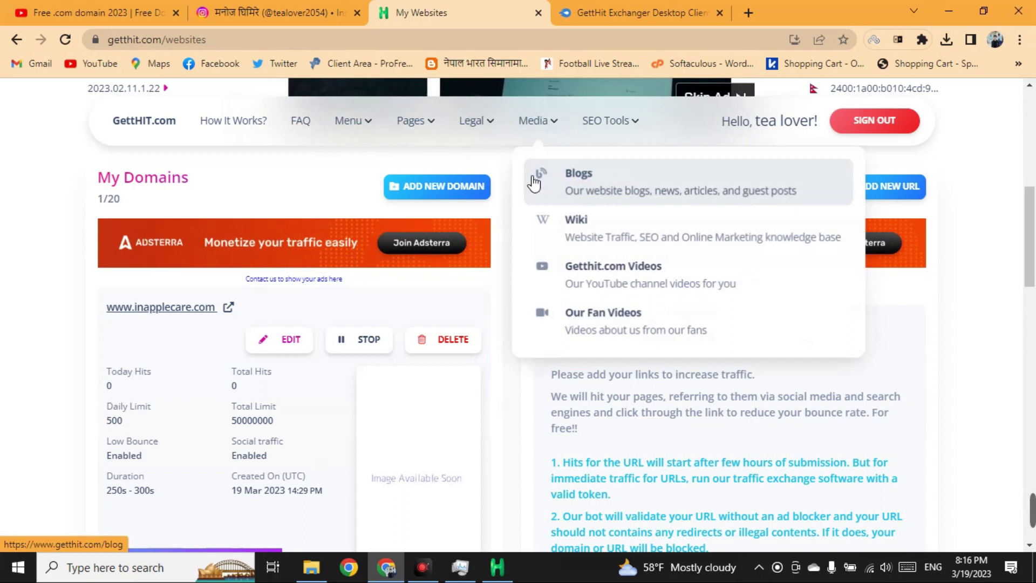
# - Start a new web URL and paste the YouTube video address into it
pyautogui.click(889, 187)
pyautogui.click(426, 230)
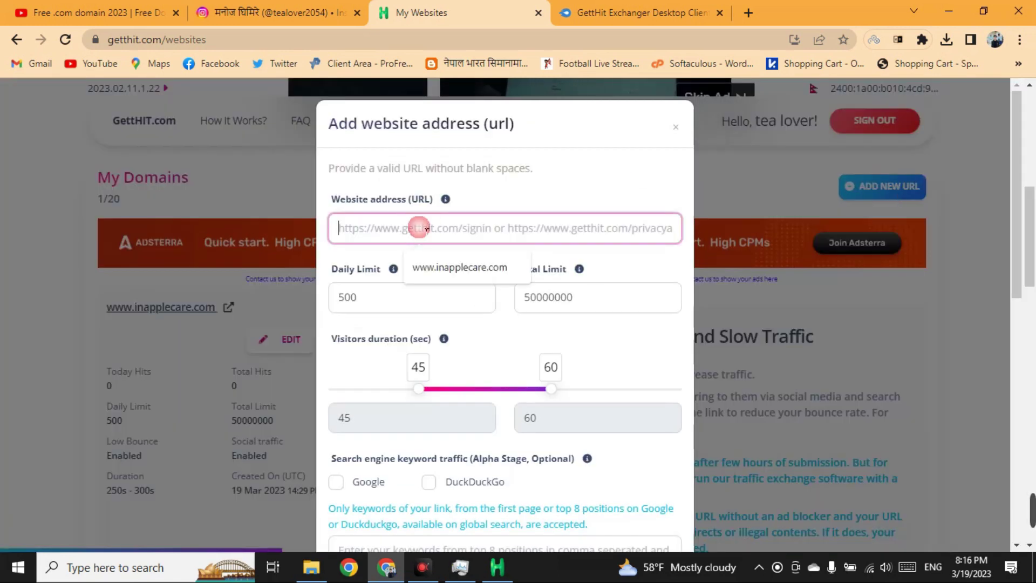
pyautogui.rightClick(419, 226)
pyautogui.click(459, 348)
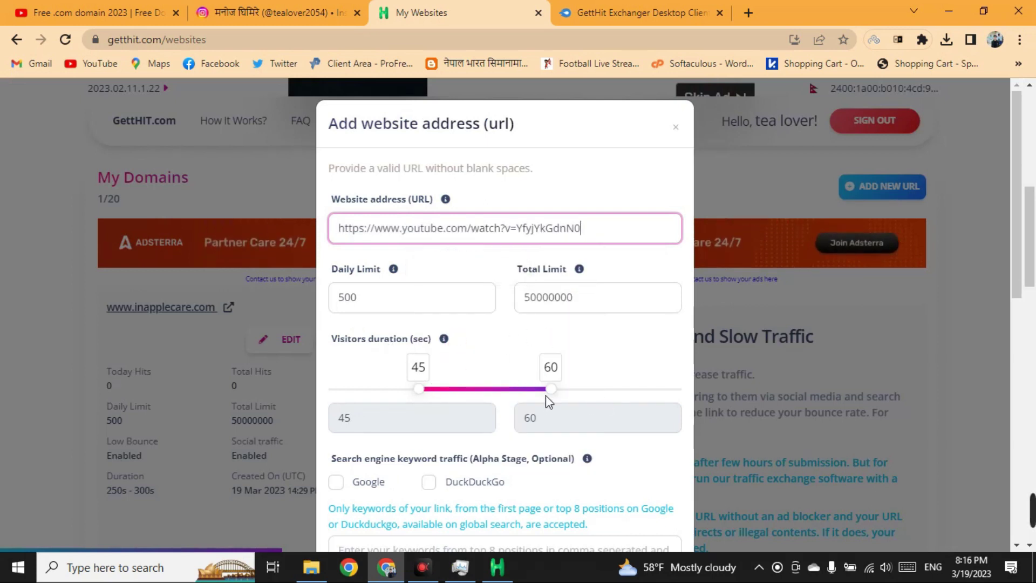
# - Set the visit duration range to 60–75 seconds
pyautogui.moveTo(561, 396); pyautogui.dragTo(702, 392)
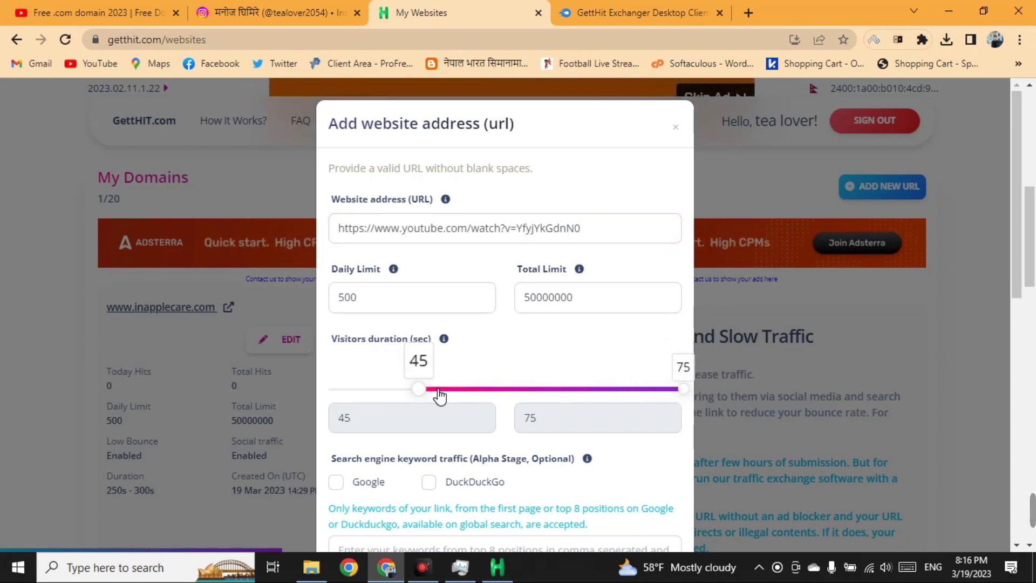
pyautogui.moveTo(439, 397); pyautogui.dragTo(563, 394)
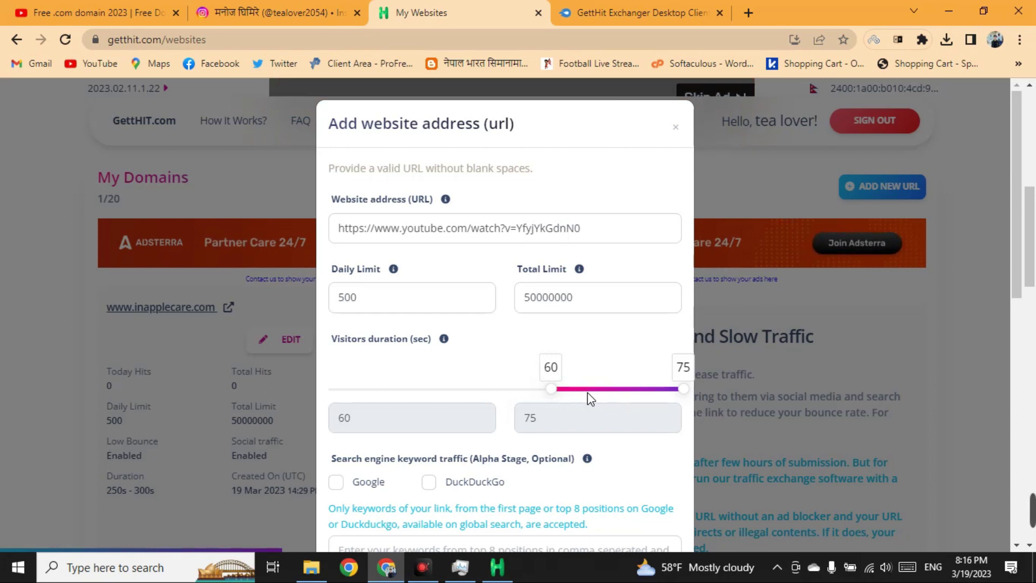
pyautogui.scroll(-4, 411, 343)
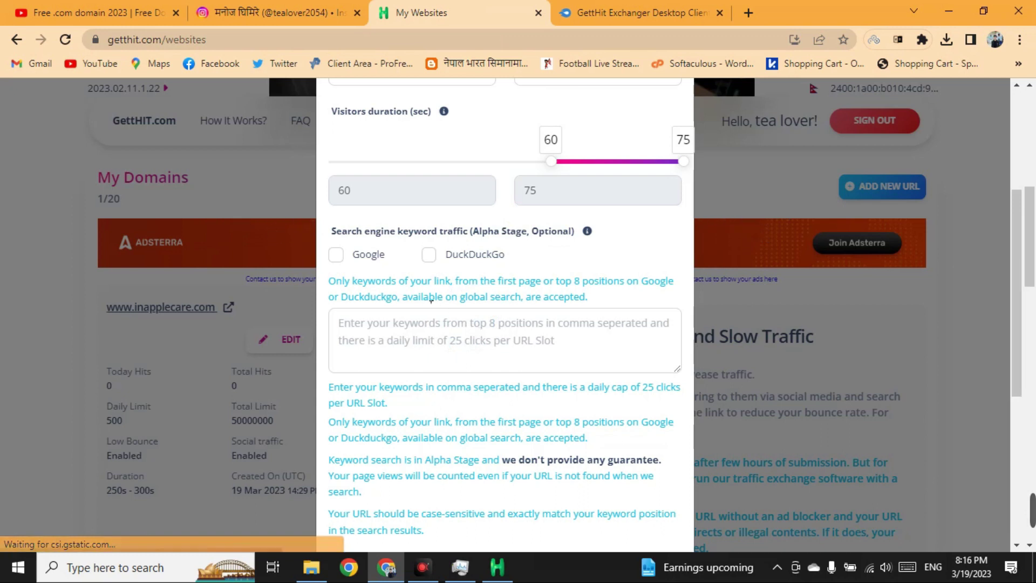
pyautogui.click(221, 15)
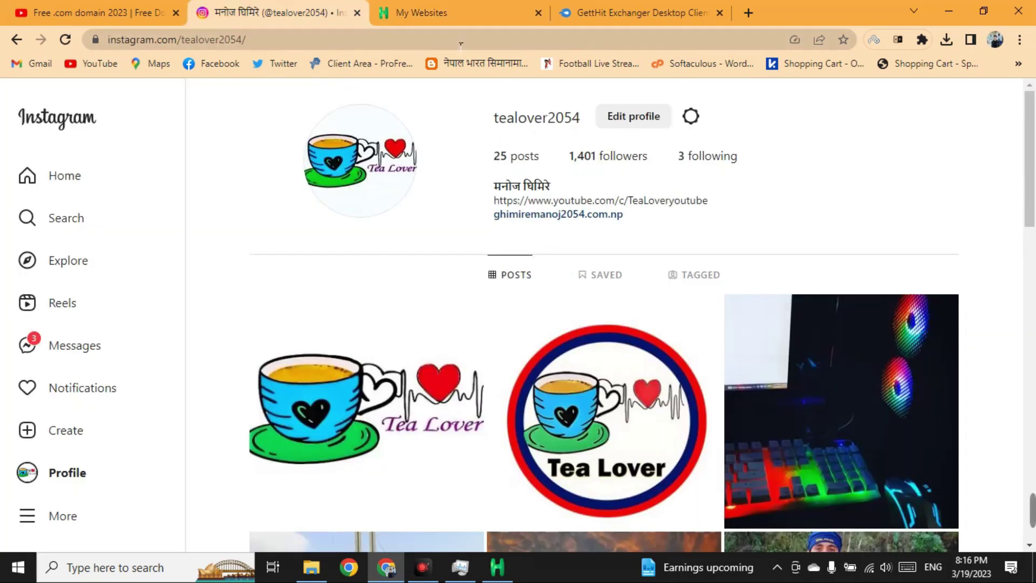
pyautogui.click(459, 13)
pyautogui.scroll(-5, 455, 283)
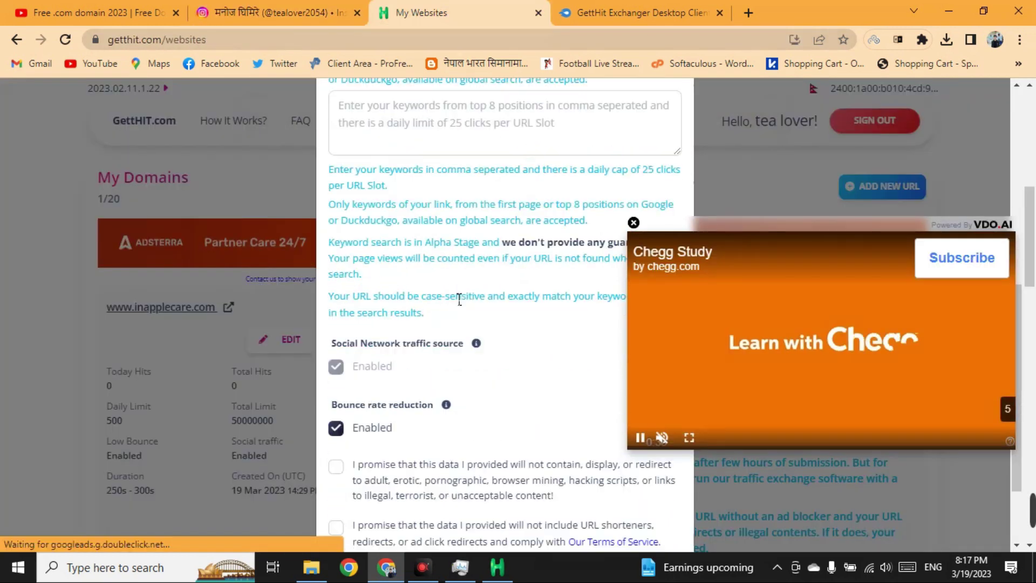
pyautogui.scroll(-1, 444, 282)
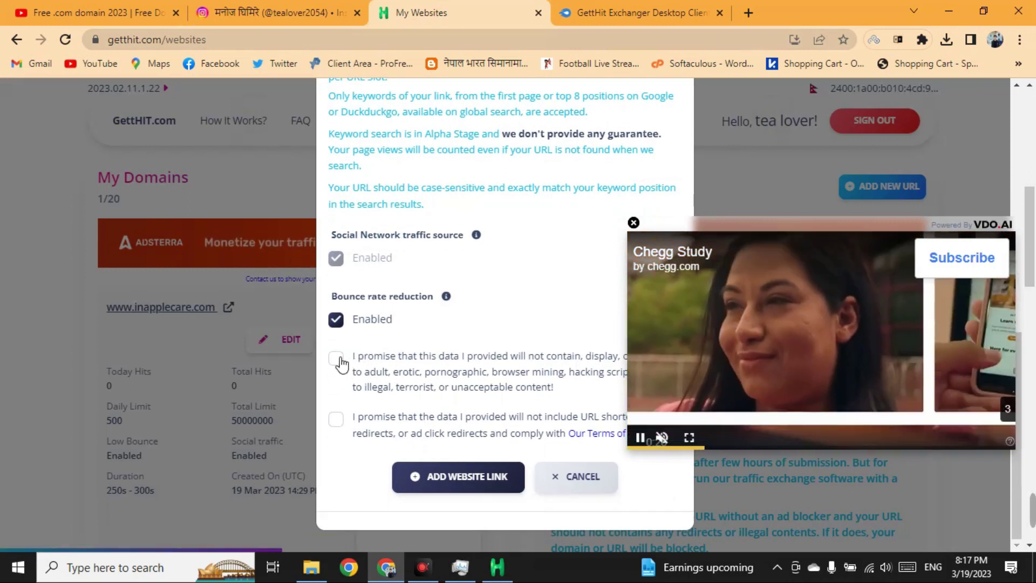
# - Accept both promises, submit the YouTube link, and return the YouTube tab to the channel page
pyautogui.click(337, 359)
pyautogui.click(337, 418)
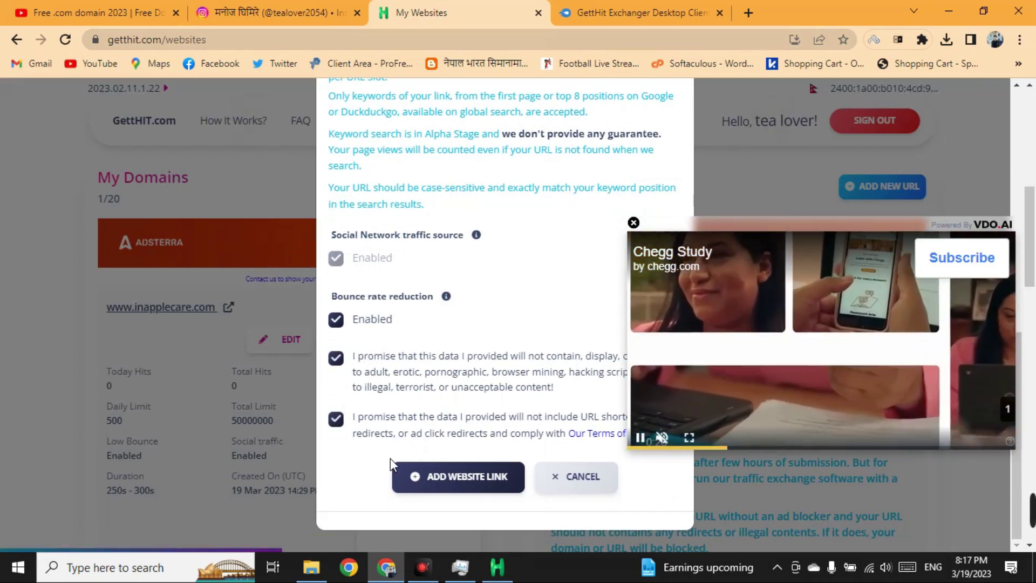
pyautogui.click(442, 480)
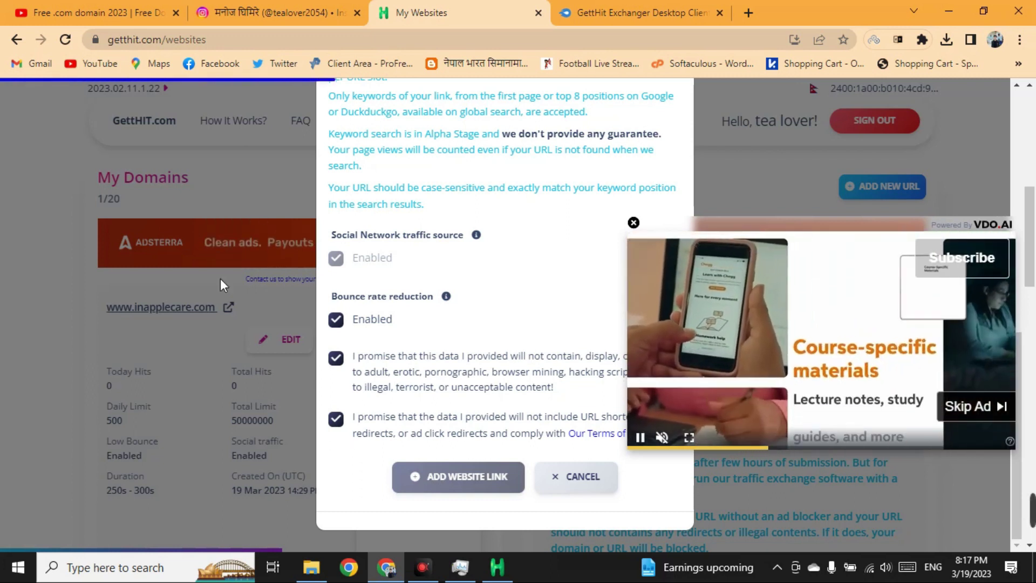
pyautogui.click(105, 7)
pyautogui.click(15, 41)
pyautogui.click(413, 12)
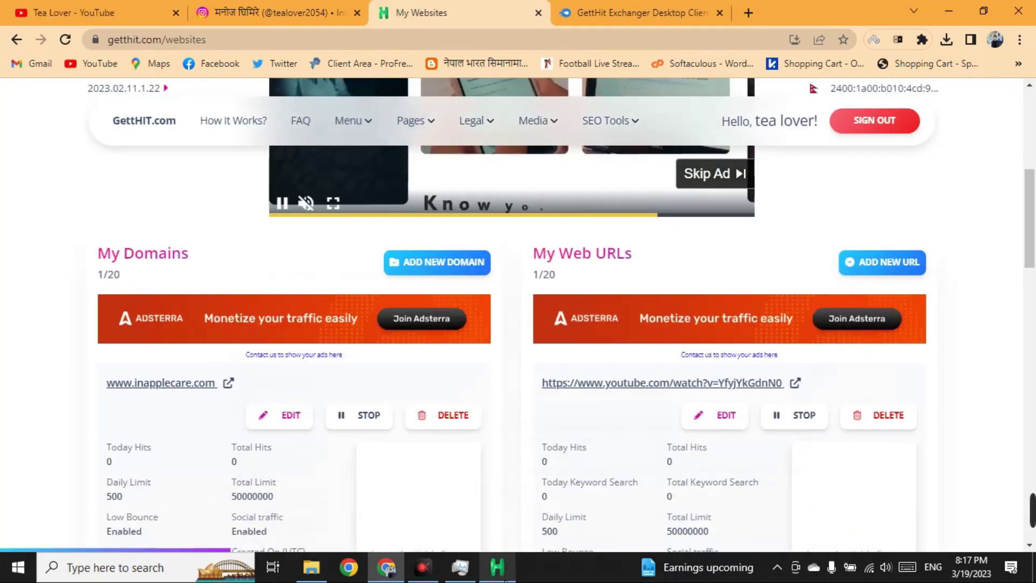
# - Confirm the GettHit Exchanger client is still running, then switch to the Tea Lover YouTube tab
pyautogui.click(497, 567)
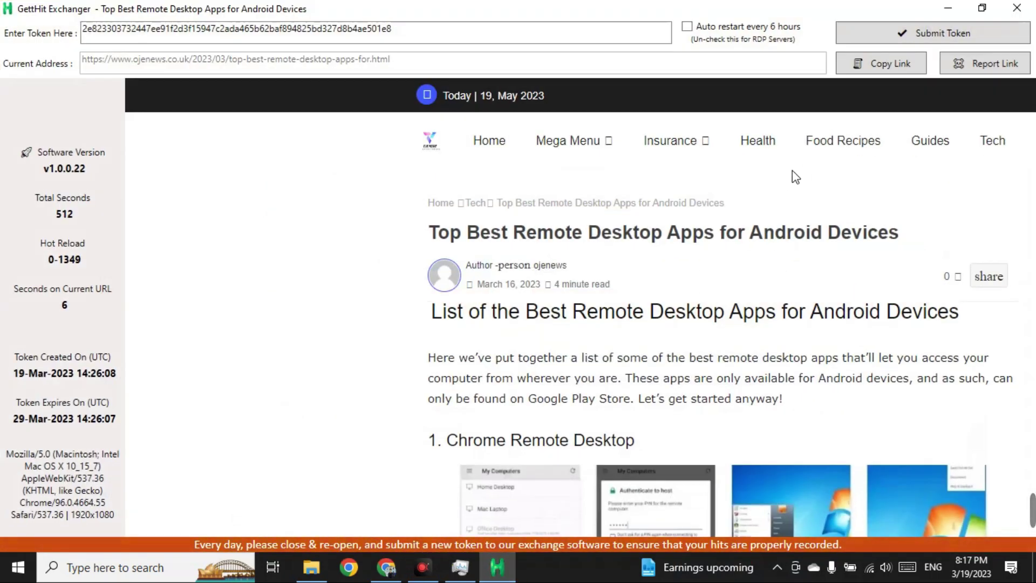
pyautogui.click(948, 8)
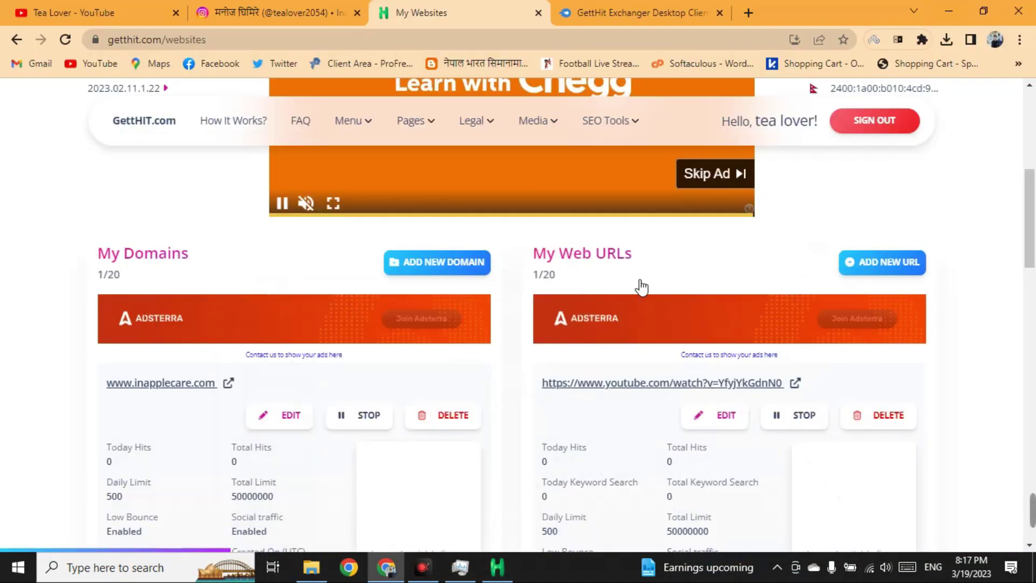
pyautogui.click(499, 575)
pyautogui.click(492, 573)
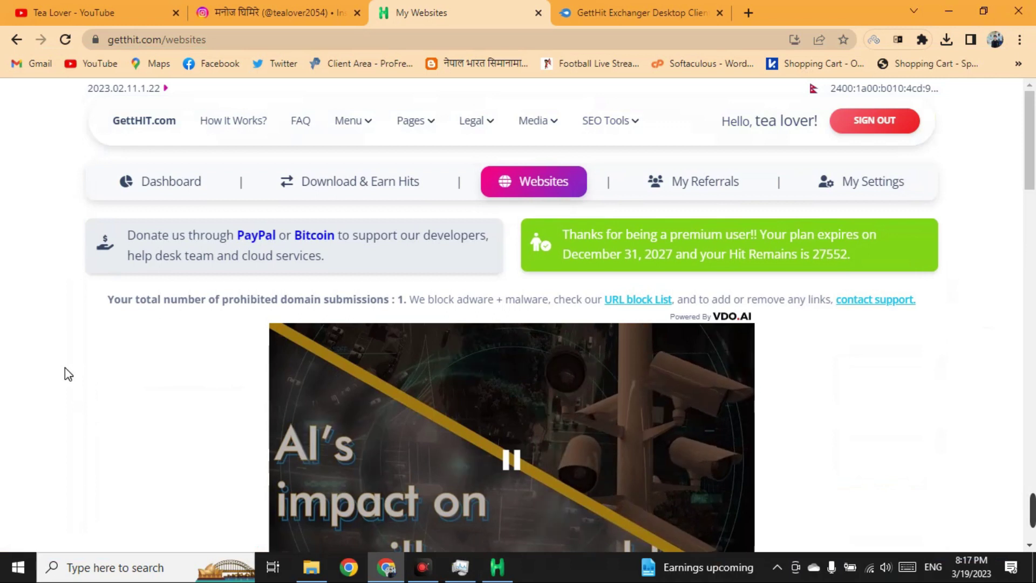
pyautogui.scroll(-5, 99, 403)
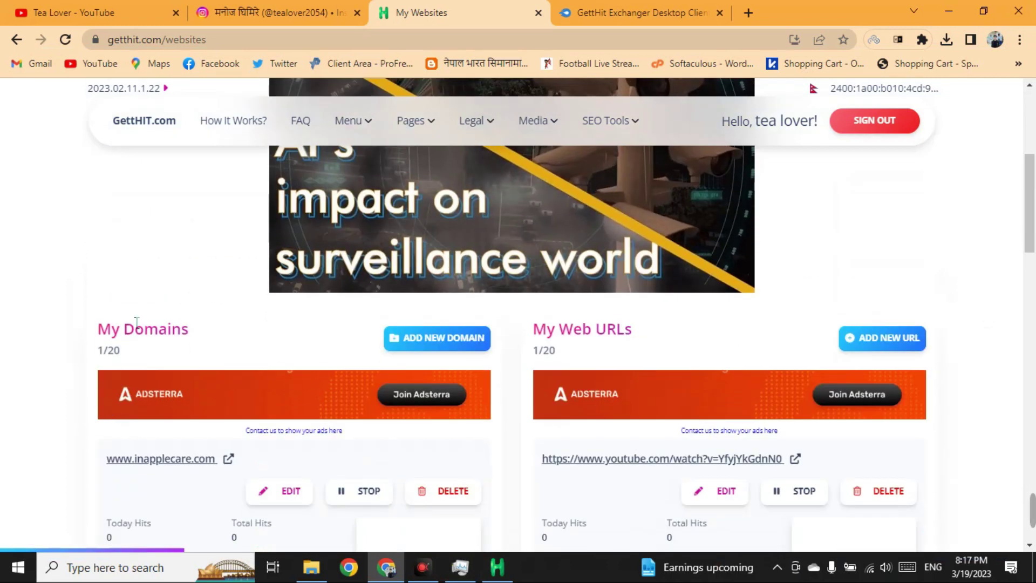
pyautogui.click(47, 6)
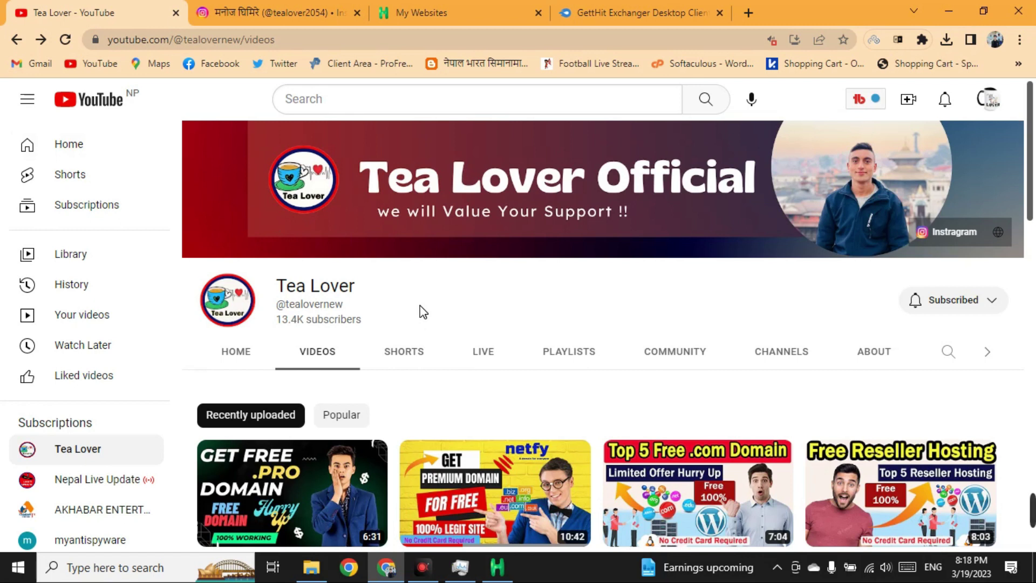
# - Switch to the tealover2054 Instagram profile tab
pyautogui.click(241, 13)
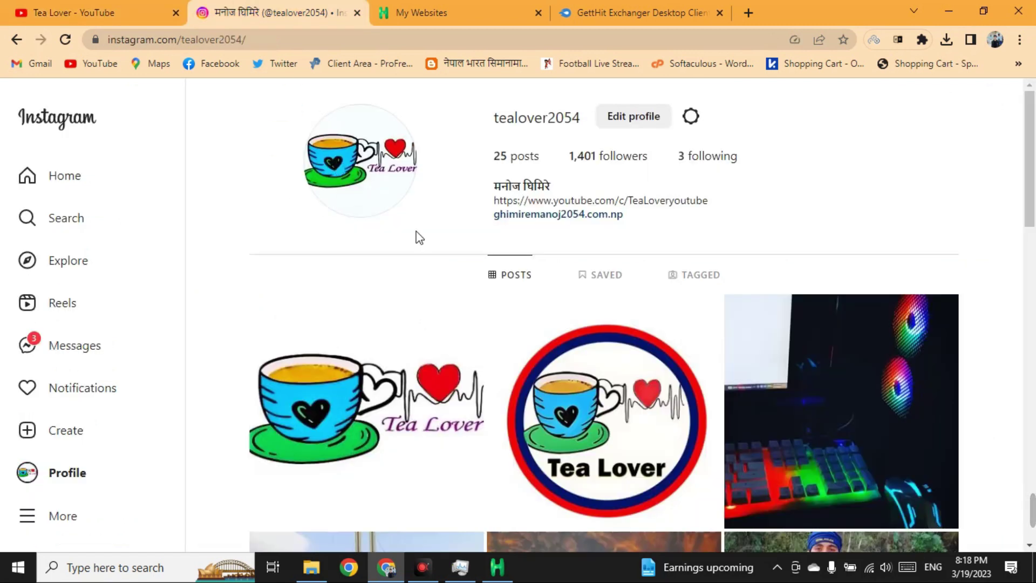